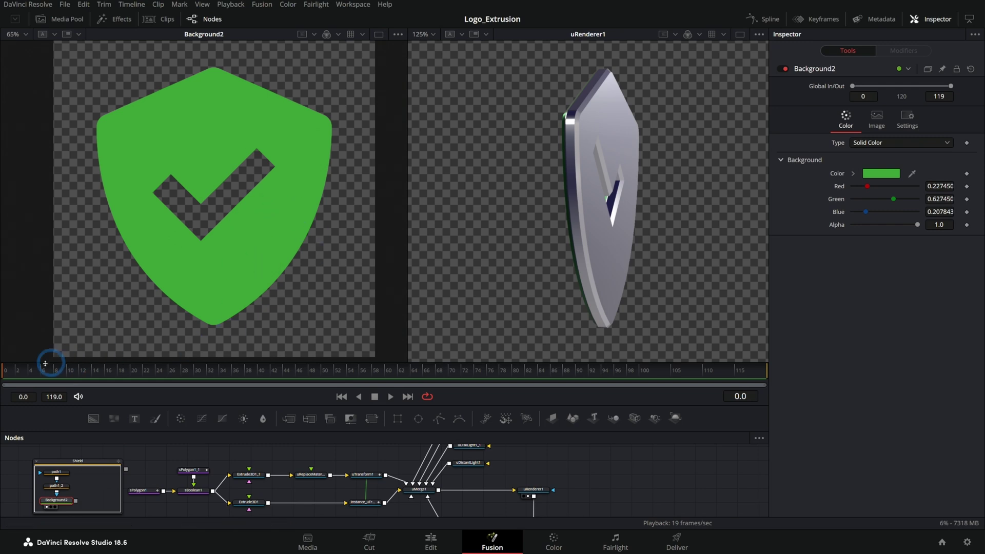
# Scrub frames 17–23 to preview the 3D shield turning forward, then show the Media Pool
pyautogui.moveTo(17, 373); pyautogui.dragTo(149, 376)
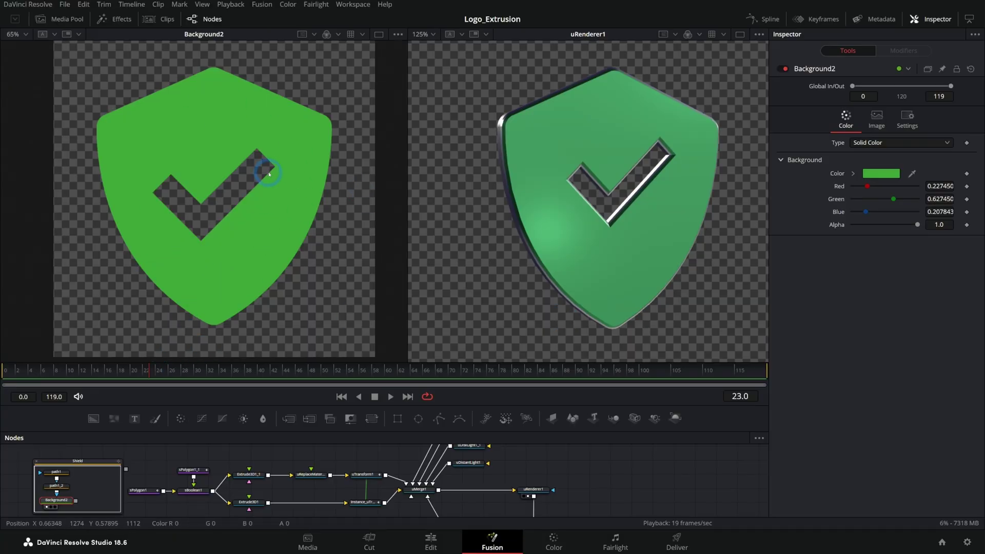
pyautogui.moveTo(154, 369); pyautogui.dragTo(130, 373)
pyautogui.click(62, 22)
# Create a new Fusion Composition clip in the bin and open it for editing
pyautogui.rightClick(129, 150)
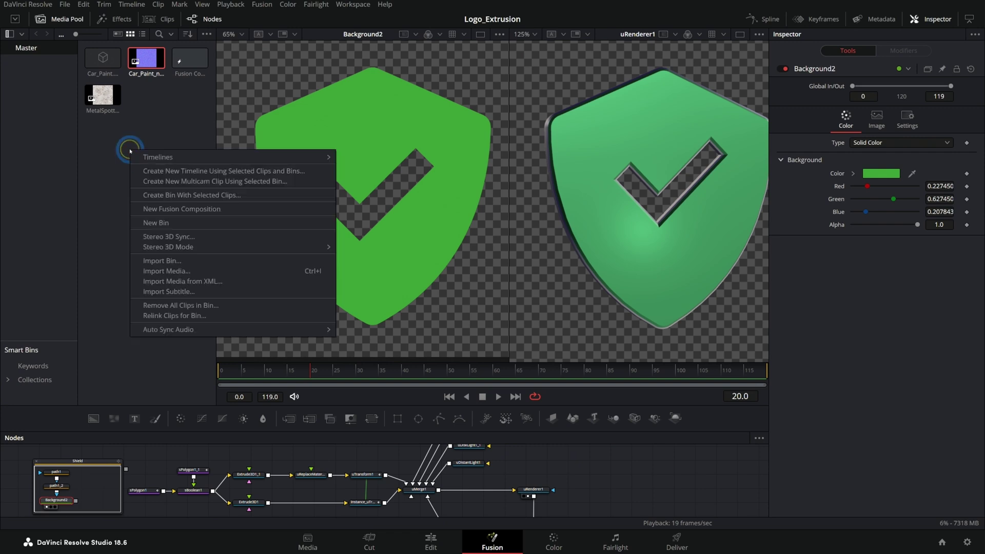
pyautogui.click(192, 211)
pyautogui.click(464, 277)
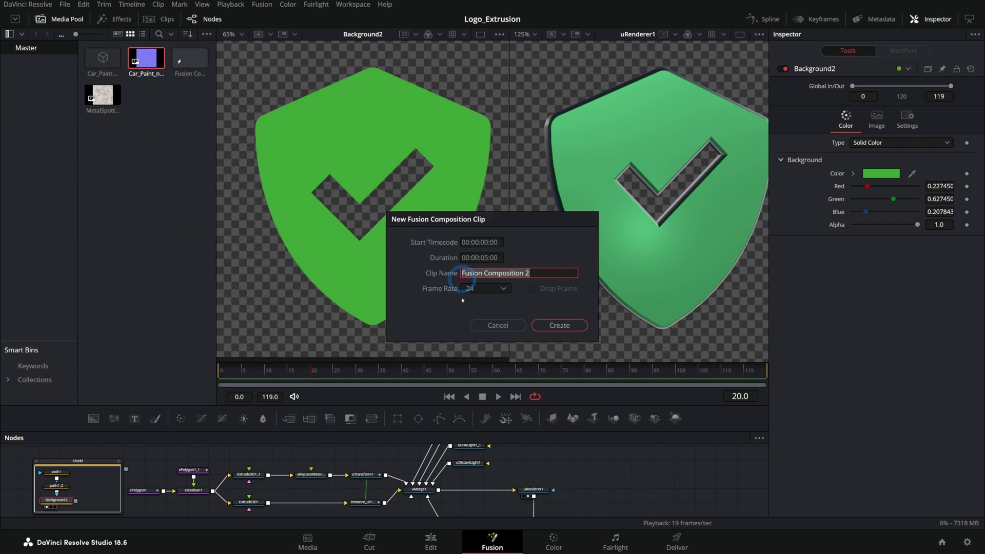
pyautogui.click(556, 329)
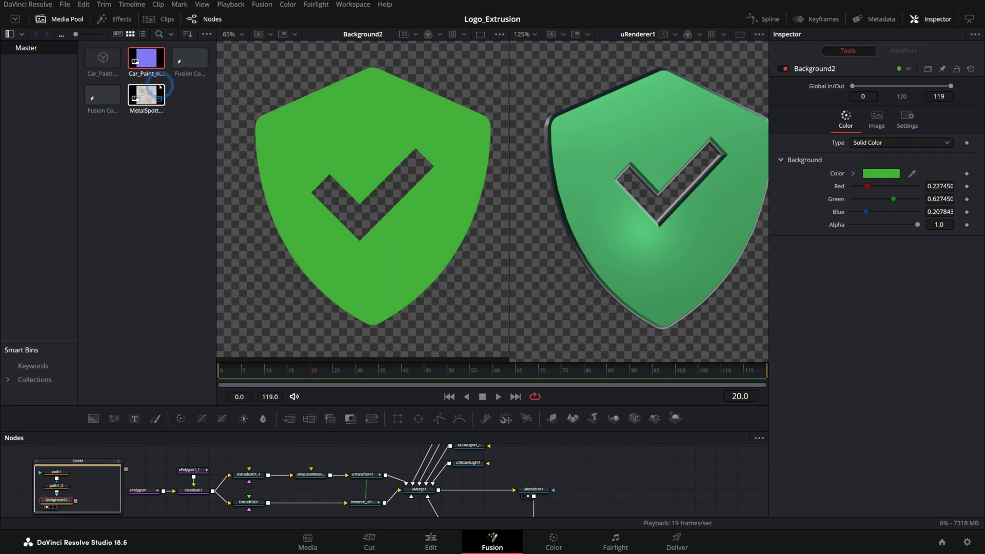
pyautogui.click(188, 61)
pyautogui.doubleClick(103, 95)
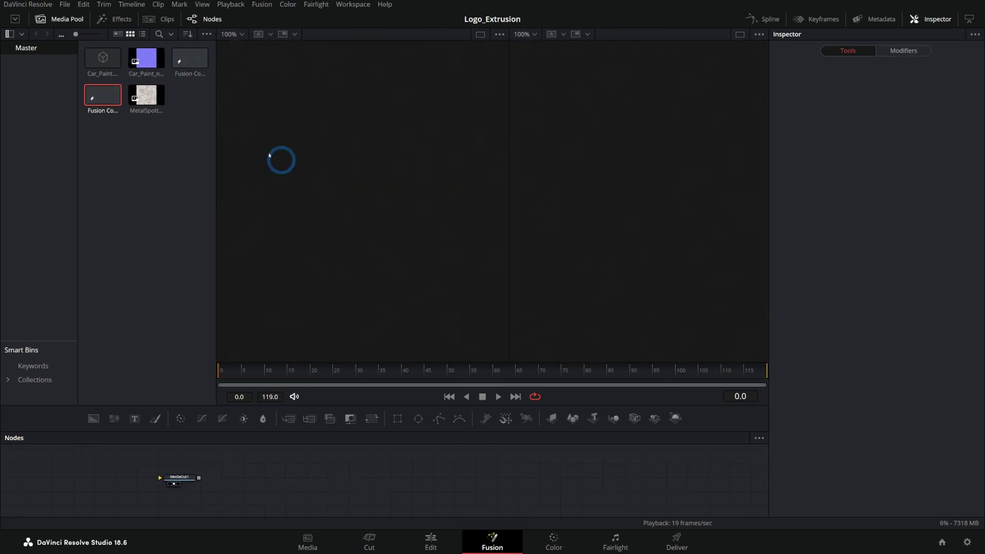
# Hide the Media Pool and add a Background node wired into MediaOut1
pyautogui.click(62, 22)
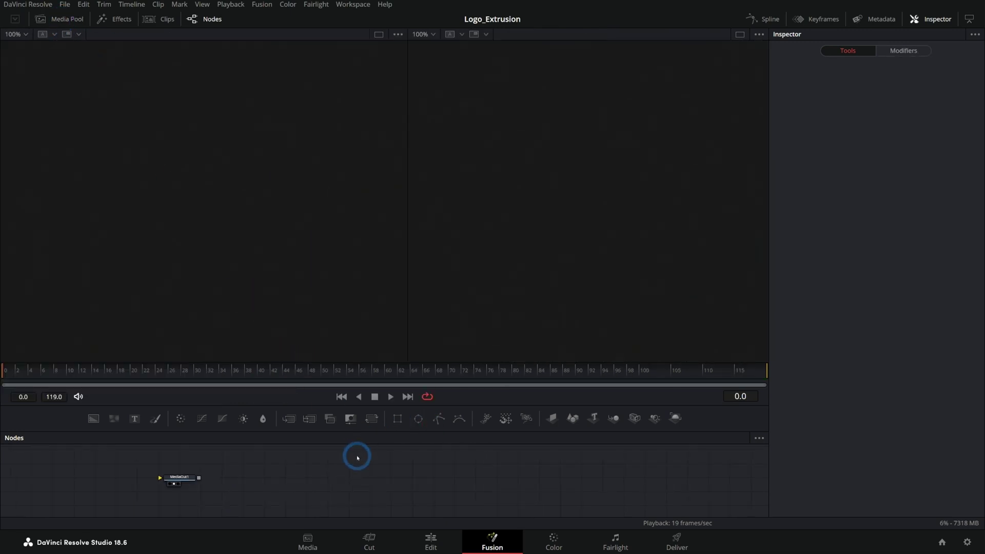
pyautogui.click(815, 496)
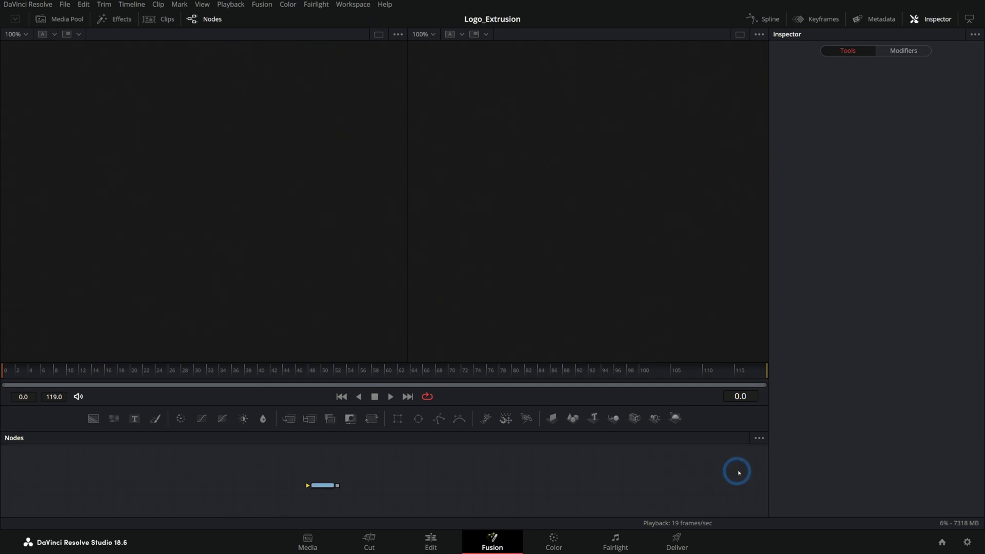
pyautogui.moveTo(92, 349); pyautogui.dragTo(249, 452)
pyautogui.moveTo(318, 451); pyautogui.dragTo(519, 485)
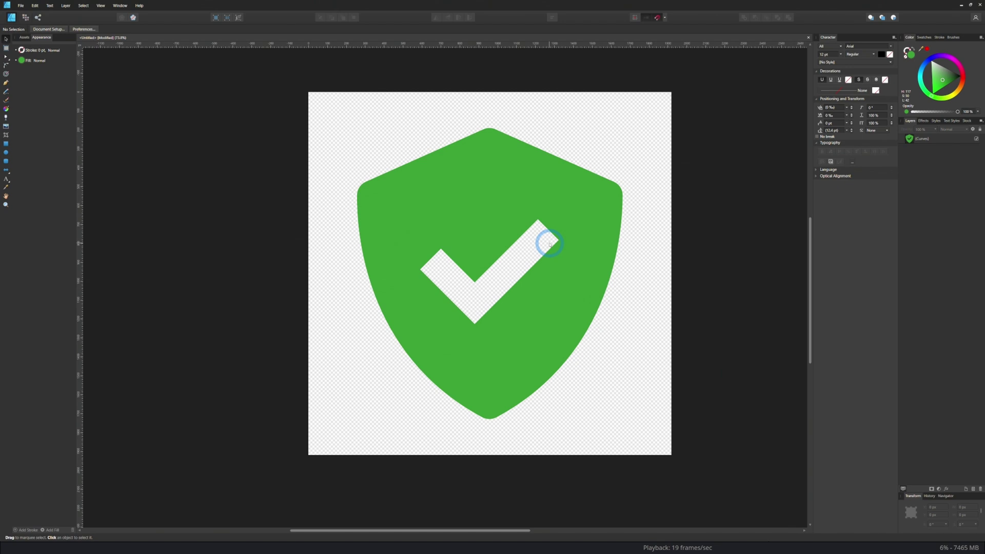
pyautogui.click(961, 6)
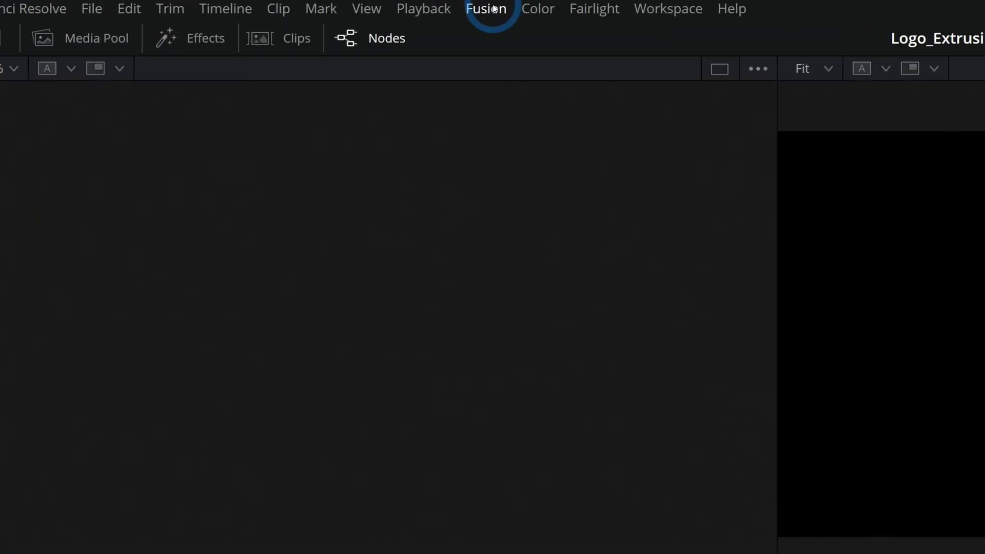
# Import Shield.svg at 1920×1920 via Fusion > Import > SVG and view it in viewer 1
pyautogui.click(267, 6)
pyautogui.moveTo(561, 118)
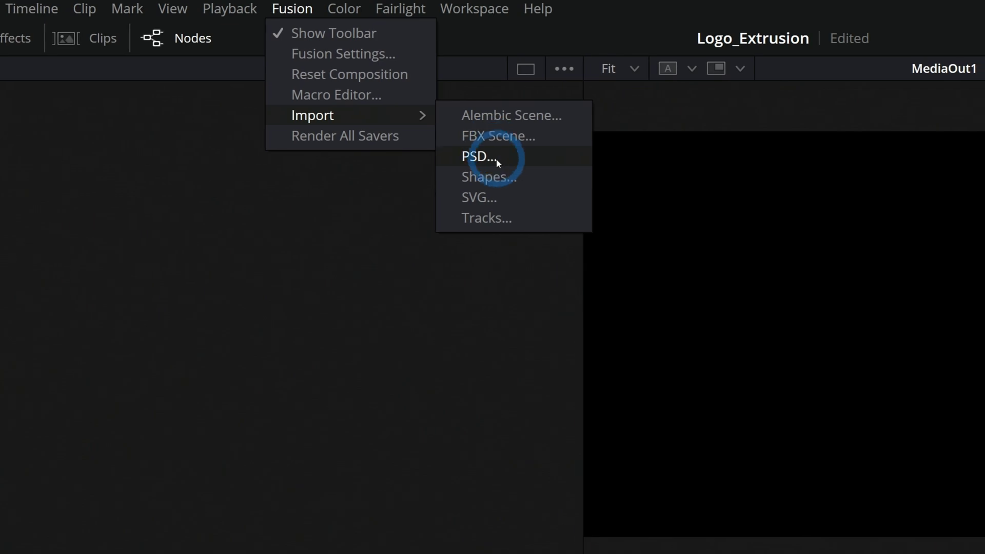
pyautogui.click(490, 197)
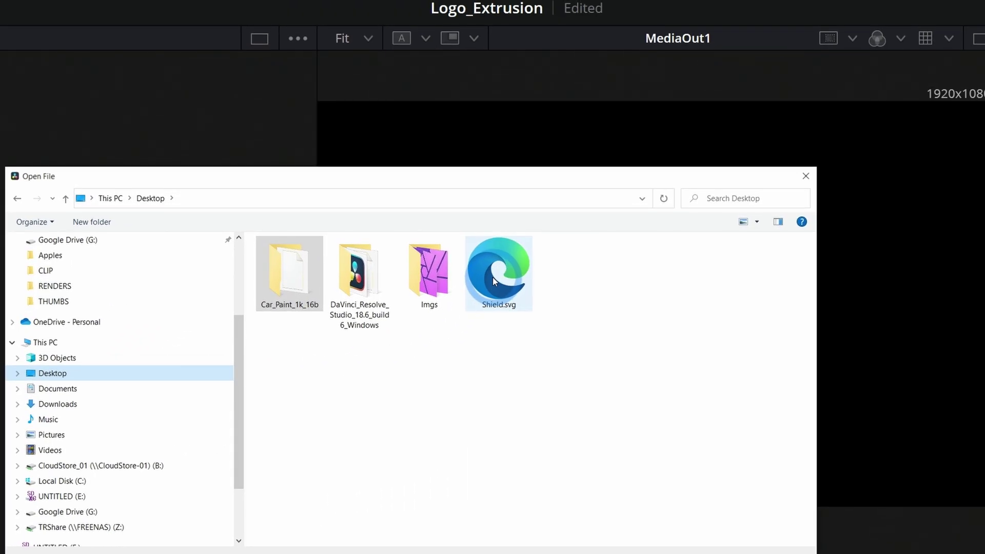
pyautogui.click(520, 234)
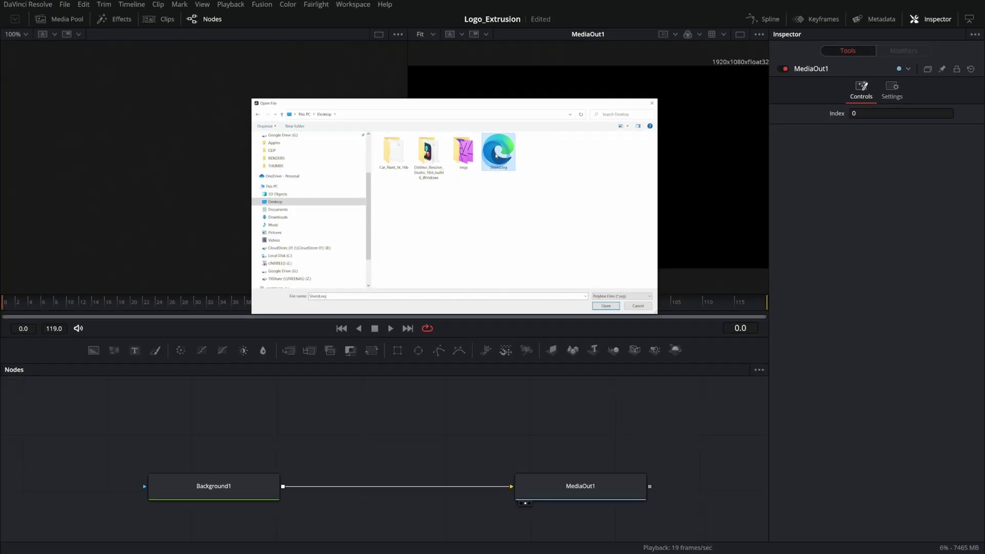
pyautogui.doubleClick(494, 281)
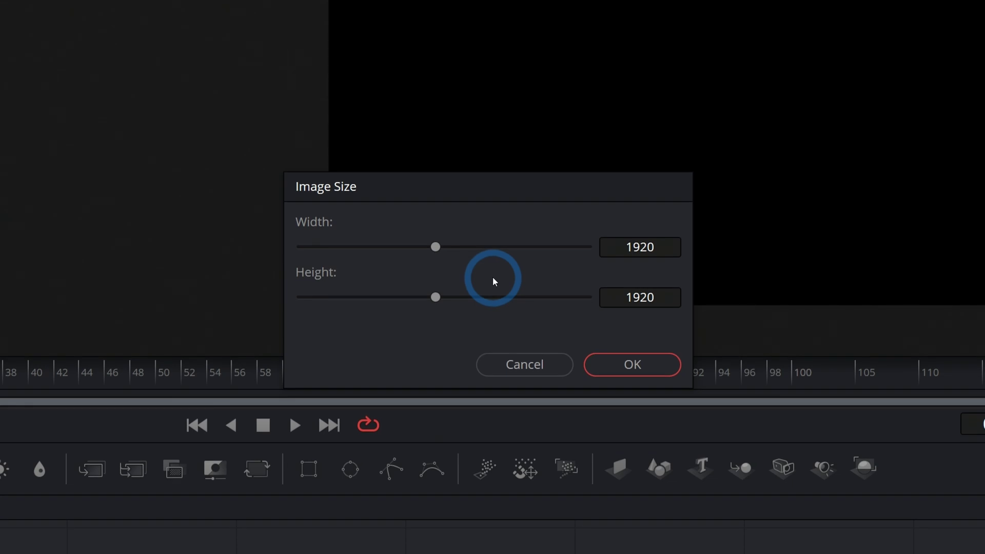
pyautogui.click(632, 365)
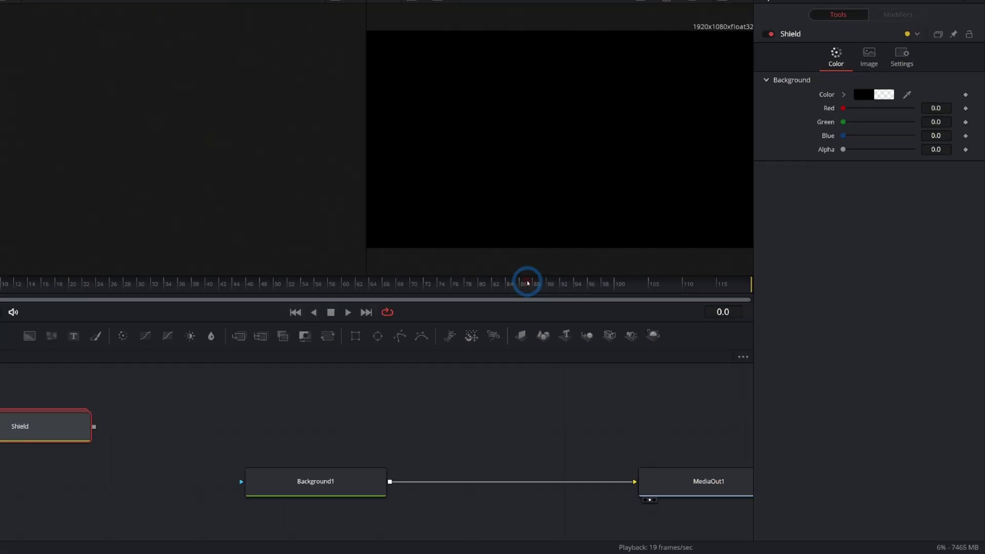
pyautogui.press('1')
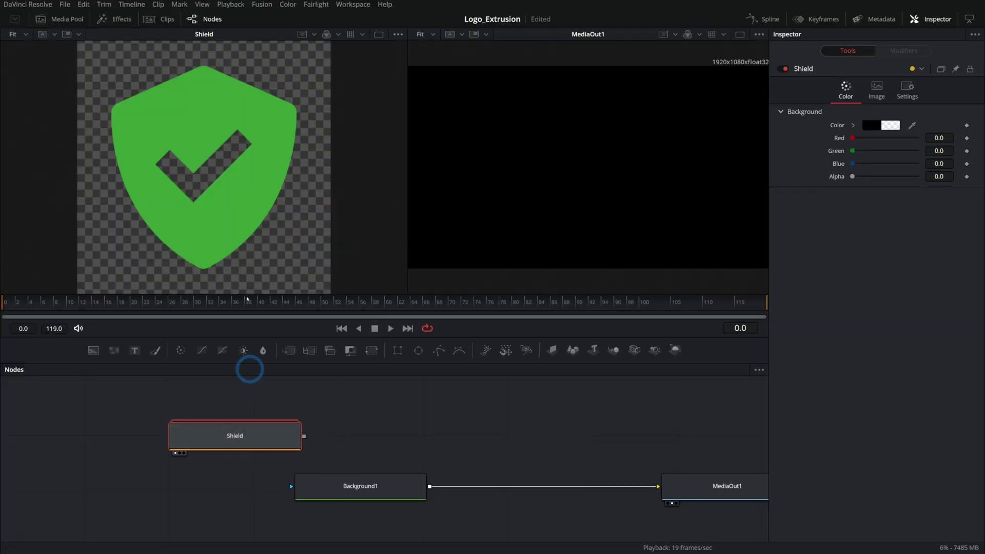
# Expand the Shield group and move Background3 and Merge1 down beside Background2
pyautogui.scroll(2, 244, 173)
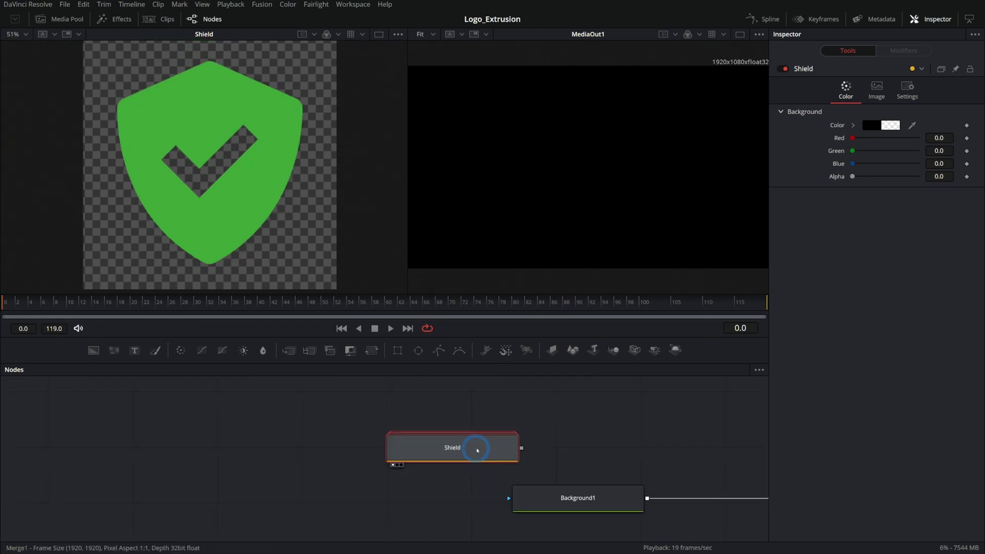
pyautogui.moveTo(473, 448); pyautogui.dragTo(347, 453)
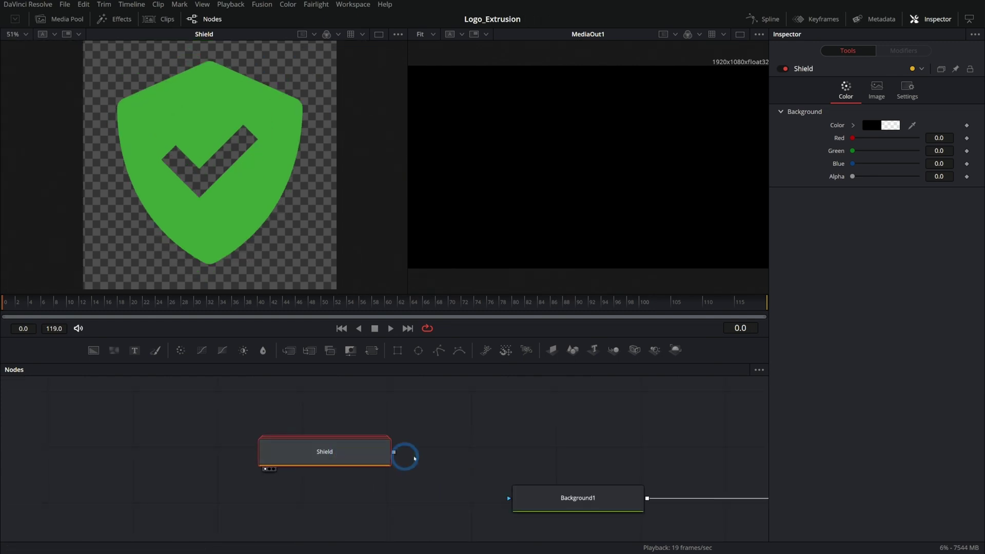
pyautogui.doubleClick(330, 458)
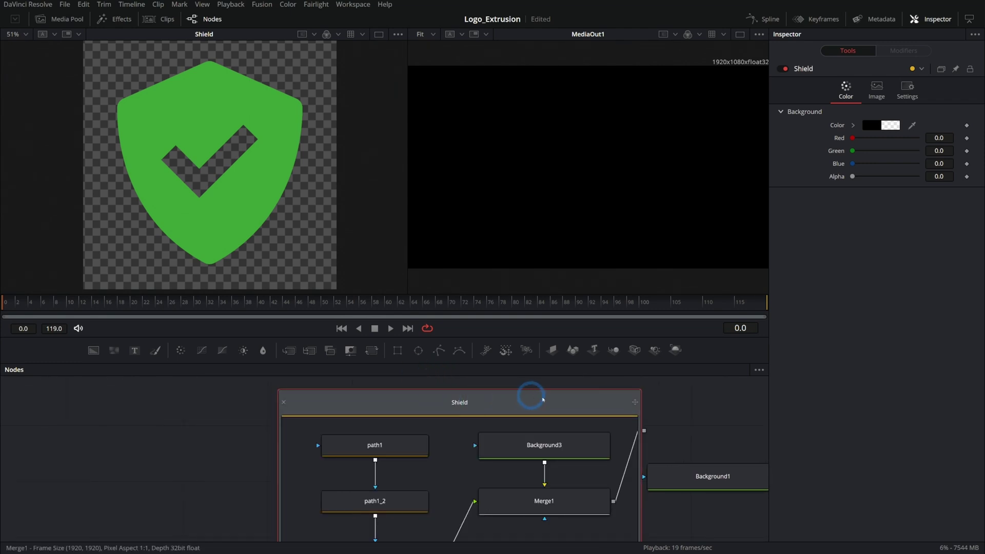
pyautogui.moveTo(592, 362); pyautogui.dragTo(587, 230)
pyautogui.hscroll(5, 561, 315)
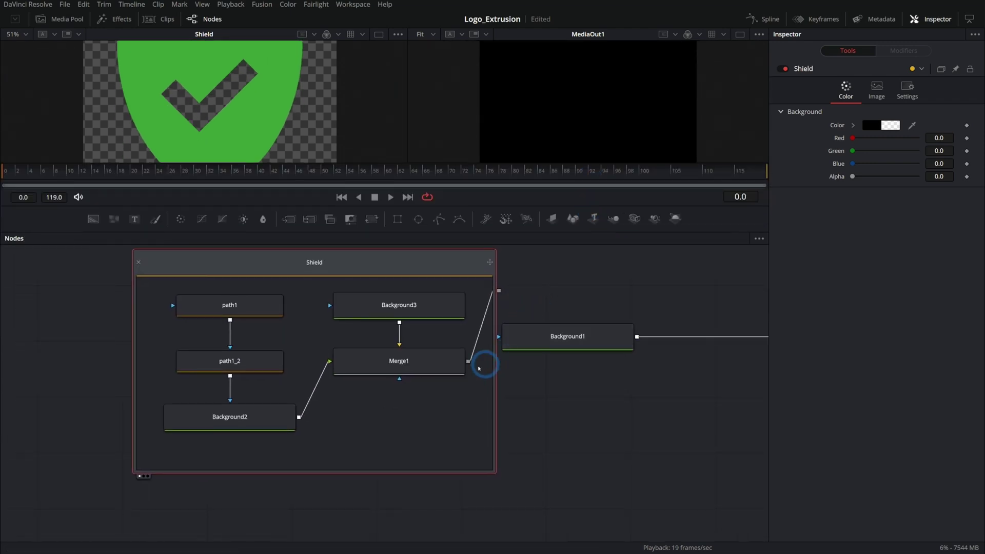
pyautogui.hscroll(-3, 537, 413)
pyautogui.click(471, 323)
pyautogui.keyDown('ctrl'); pyautogui.click(493, 378); pyautogui.keyUp('ctrl')
pyautogui.moveTo(492, 378); pyautogui.dragTo(490, 433)
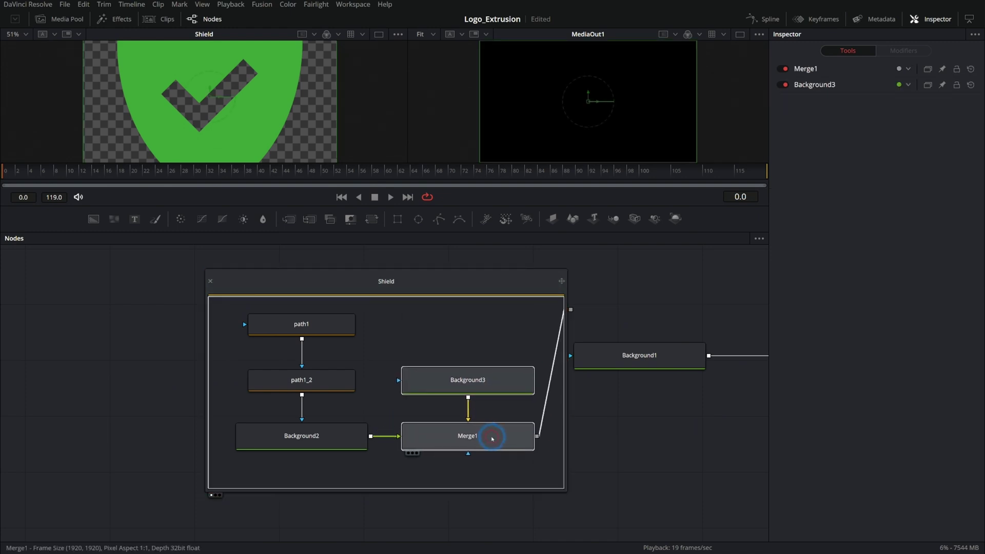
# Inspect path1, path1_2, Background2, Background3 and Merge1 one by one in the viewer
pyautogui.click(400, 344)
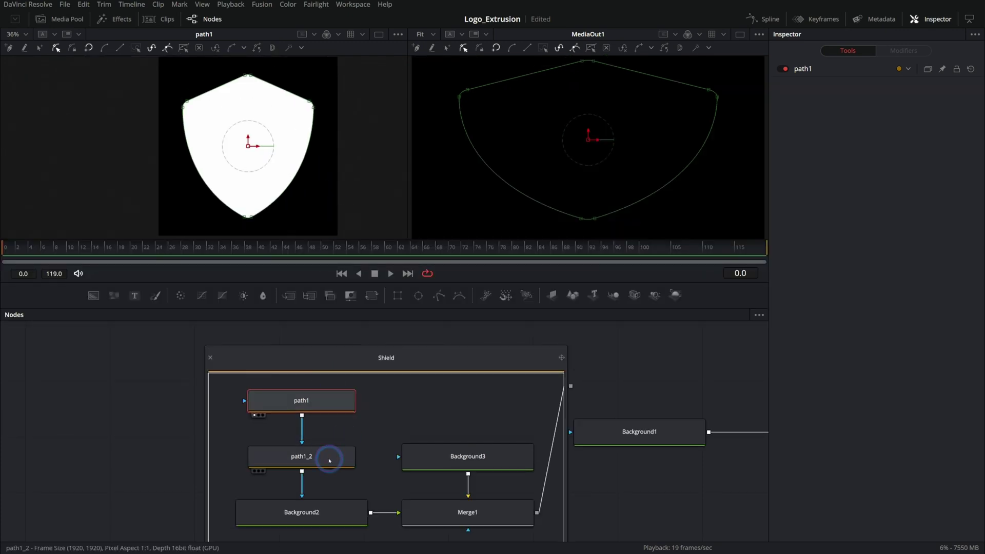
pyautogui.click(329, 457)
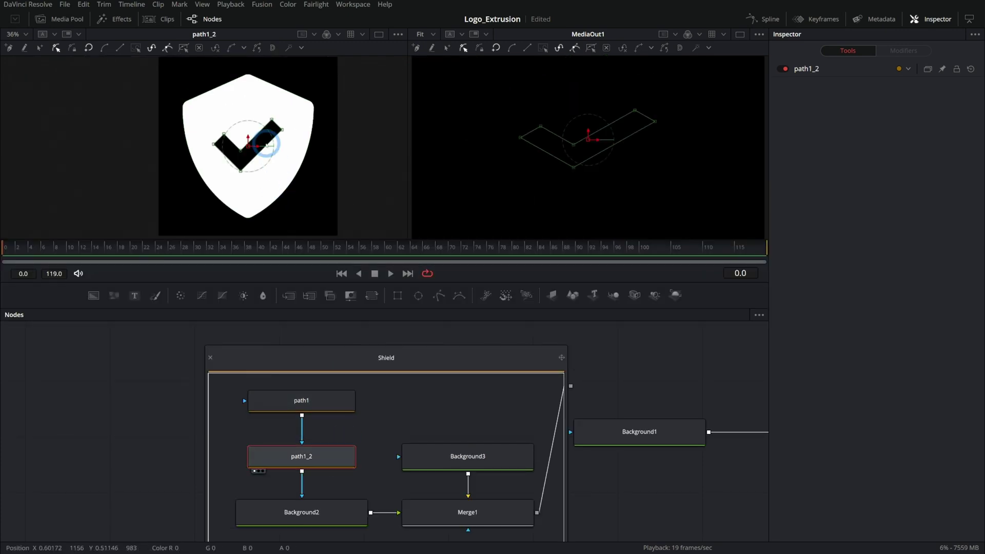
pyautogui.press('Up')
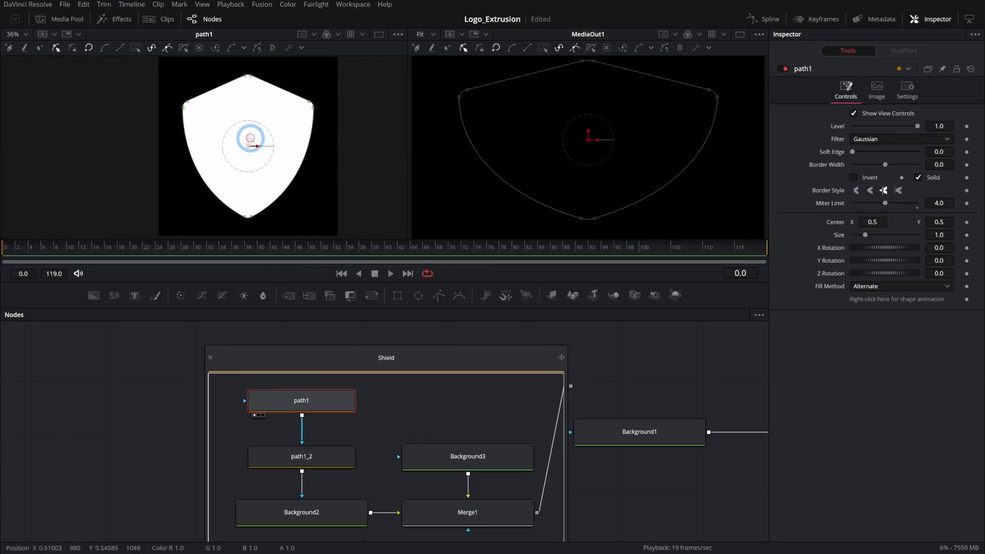
pyautogui.click(321, 455)
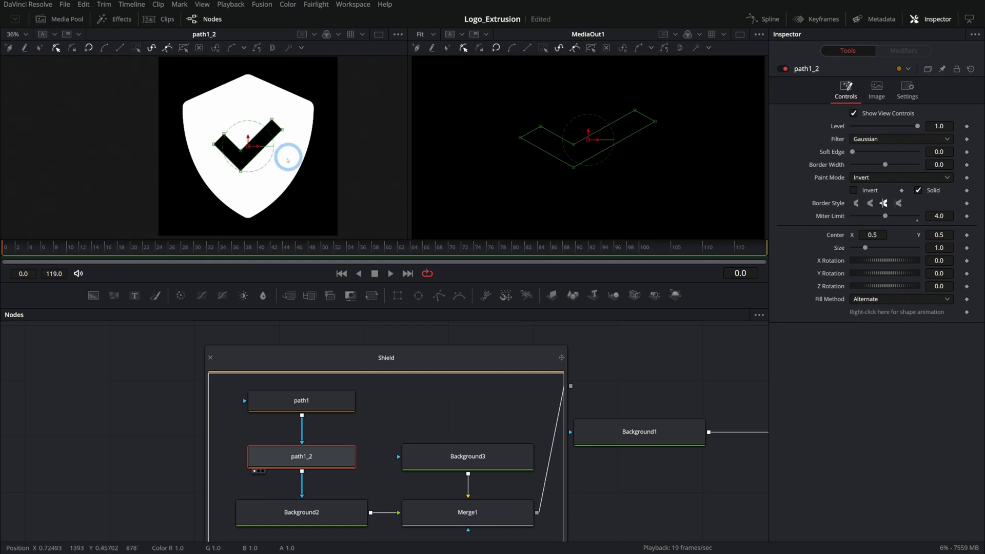
pyautogui.click(330, 510)
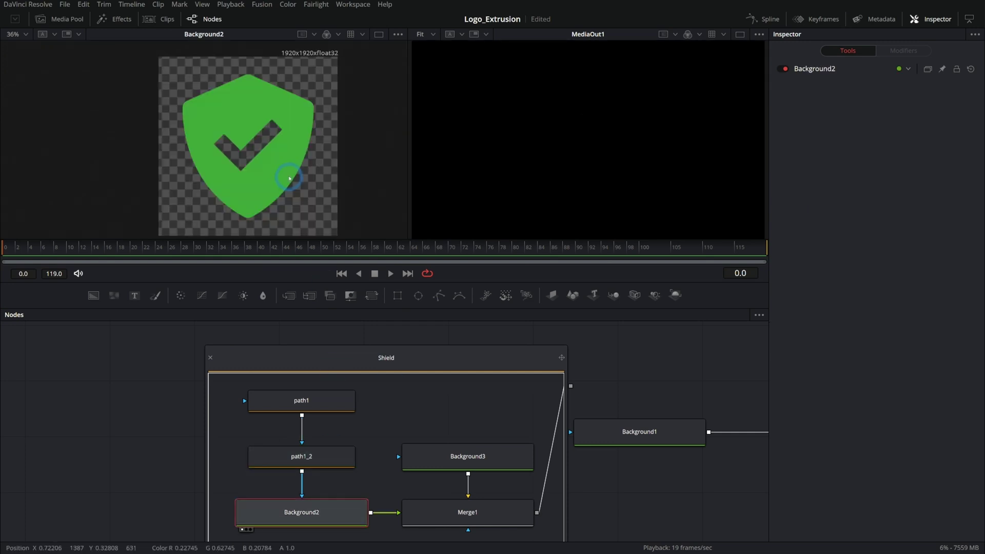
pyautogui.click(518, 451)
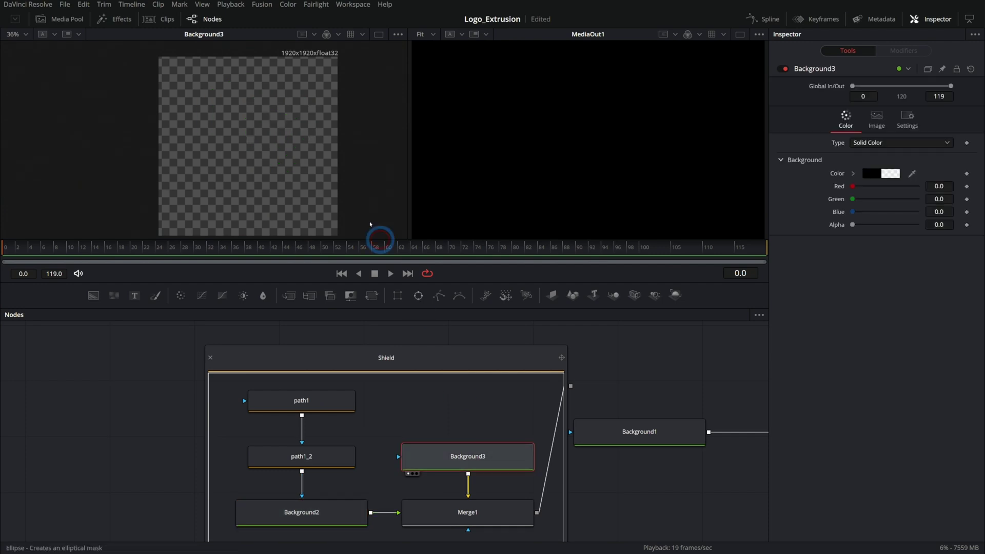
pyautogui.click(508, 514)
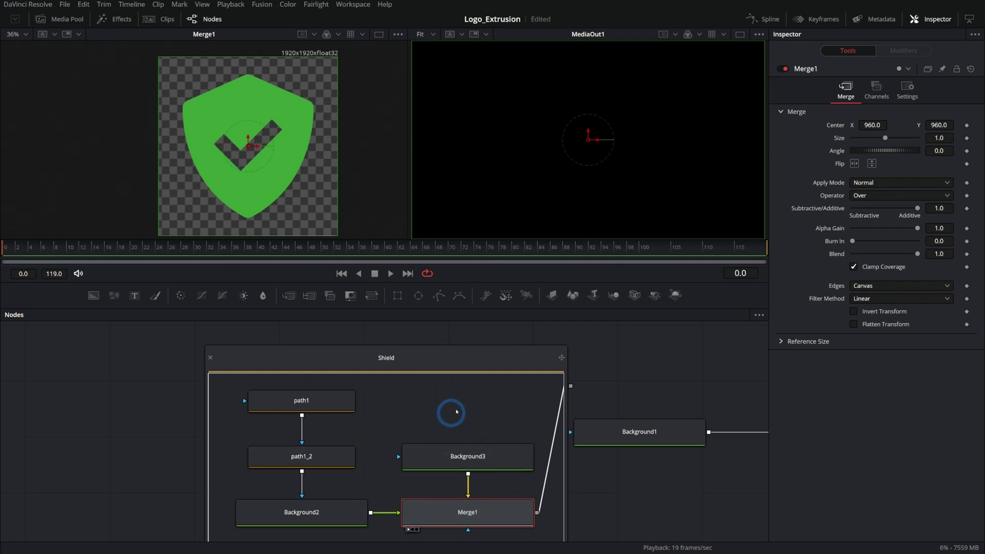
# Recheck path1 and path1_2, select the checkmark's points, and bring Background1 and MediaOut1 into view
pyautogui.click(330, 400)
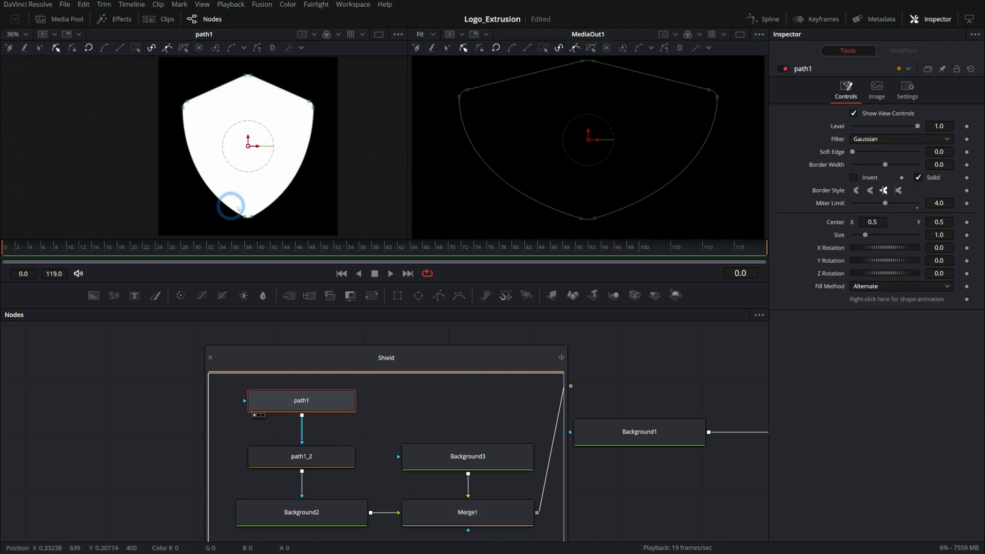
pyautogui.click(332, 455)
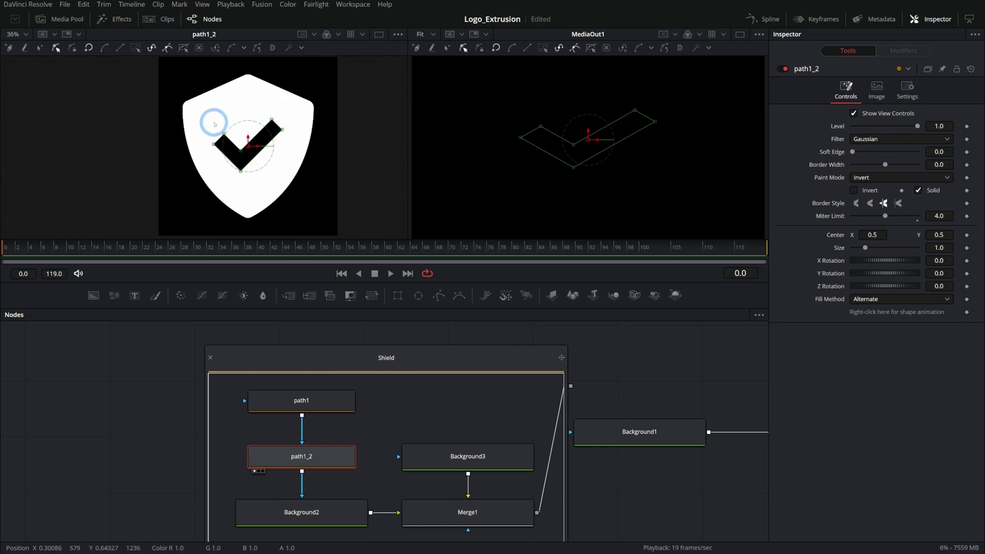
pyautogui.moveTo(193, 106); pyautogui.dragTo(304, 192)
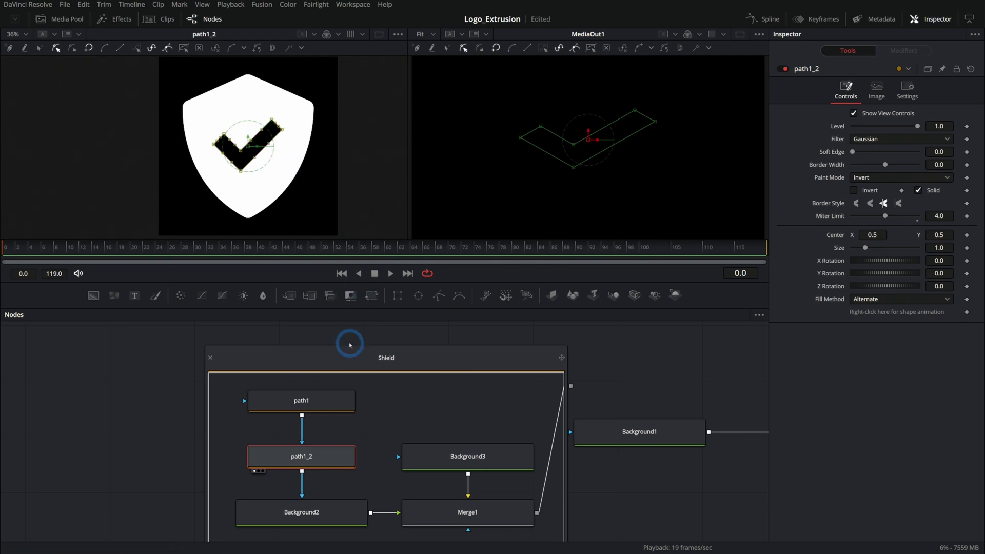
pyautogui.moveTo(660, 396); pyautogui.dragTo(363, 402)
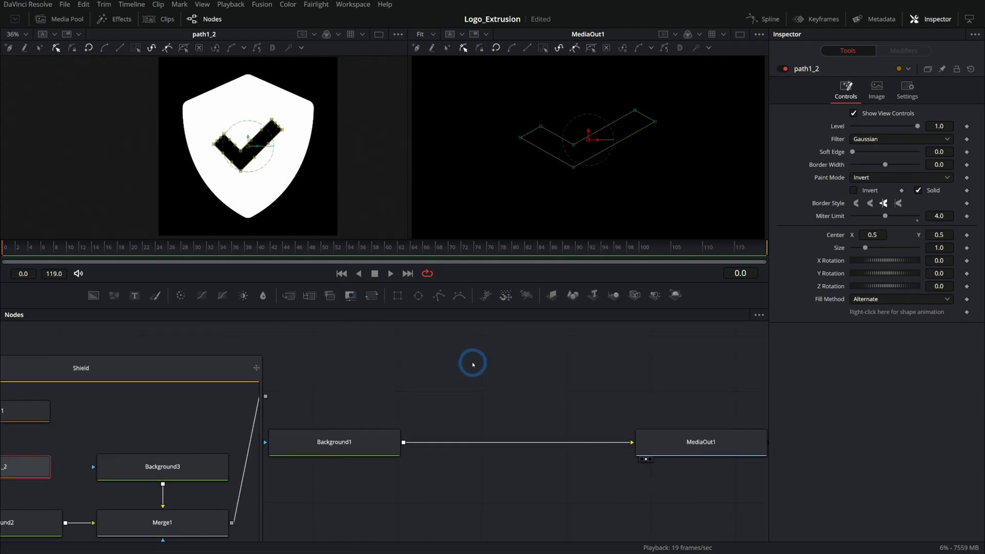
# Add an sPolygon node through the tool search and show it in viewer 2
pyautogui.moveTo(473, 365); pyautogui.dragTo(438, 392)
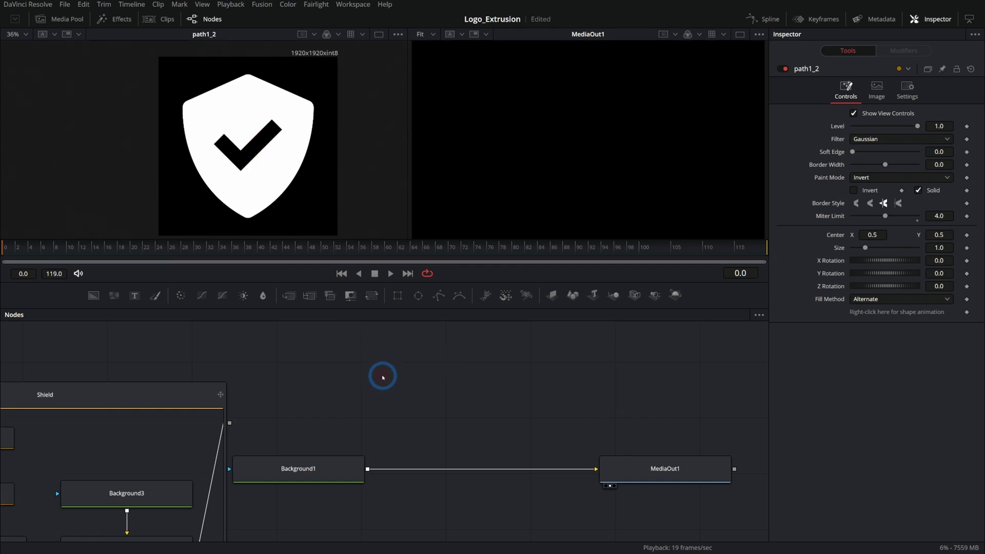
pyautogui.hotkey('shift', 'space')
pyautogui.write('shad')
pyautogui.press('BackSpace')
pyautogui.press('BackSpace')
pyautogui.press('BackSpace')
pyautogui.write('pol')
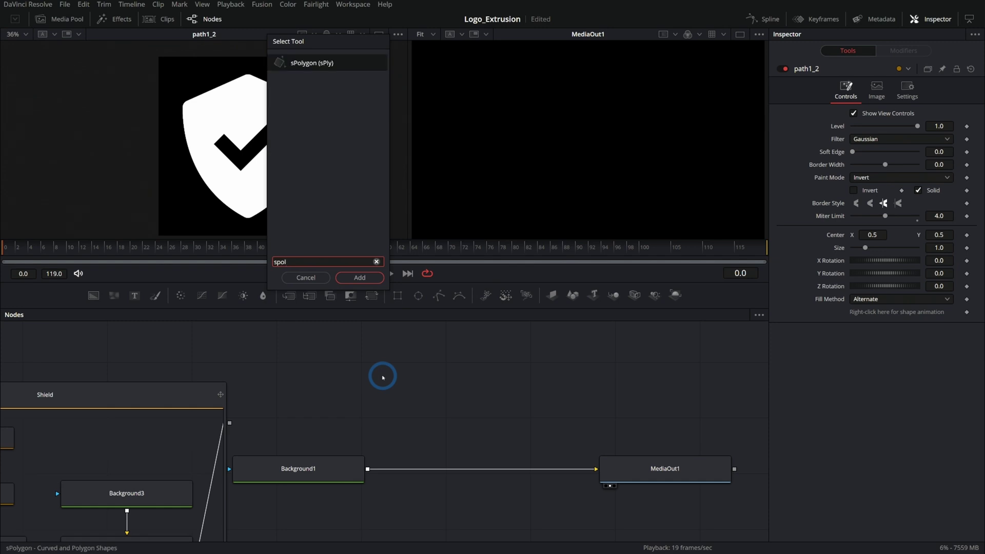
pyautogui.press('Return')
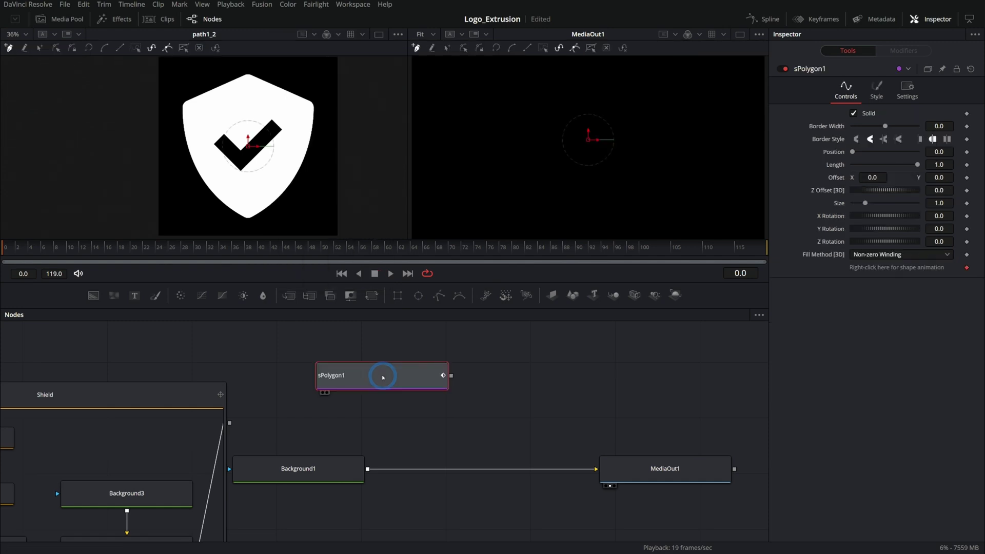
pyautogui.press('2')
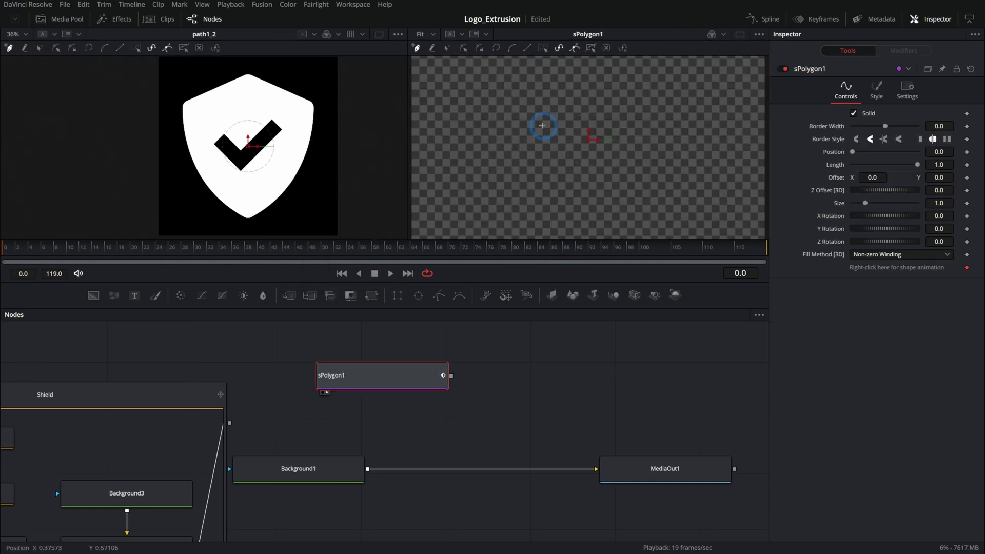
# Draw a closed five-point polygon and drag two right-side vertices down to reshape it
pyautogui.click(524, 146)
pyautogui.click(568, 89)
pyautogui.click(634, 95)
pyautogui.click(686, 158)
pyautogui.click(629, 202)
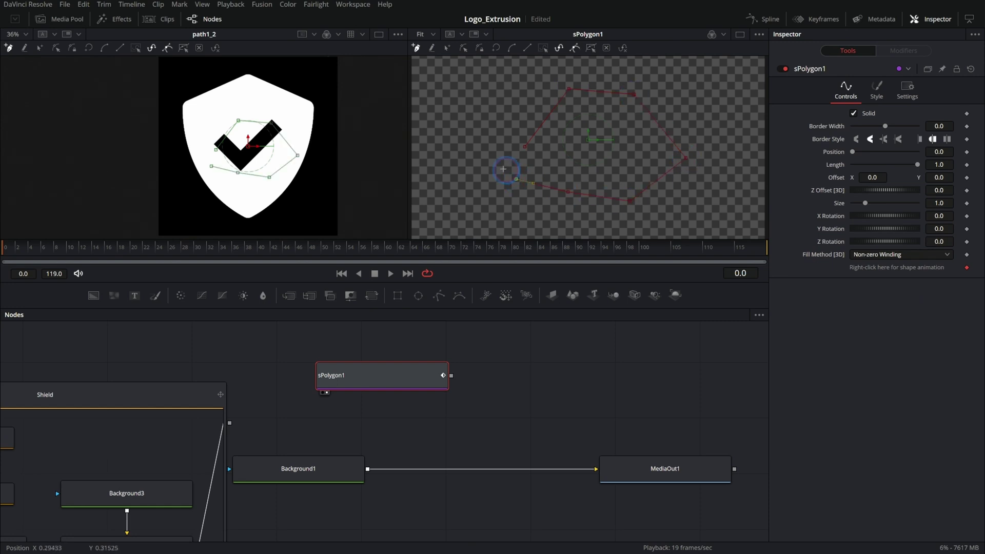
pyautogui.click(524, 146)
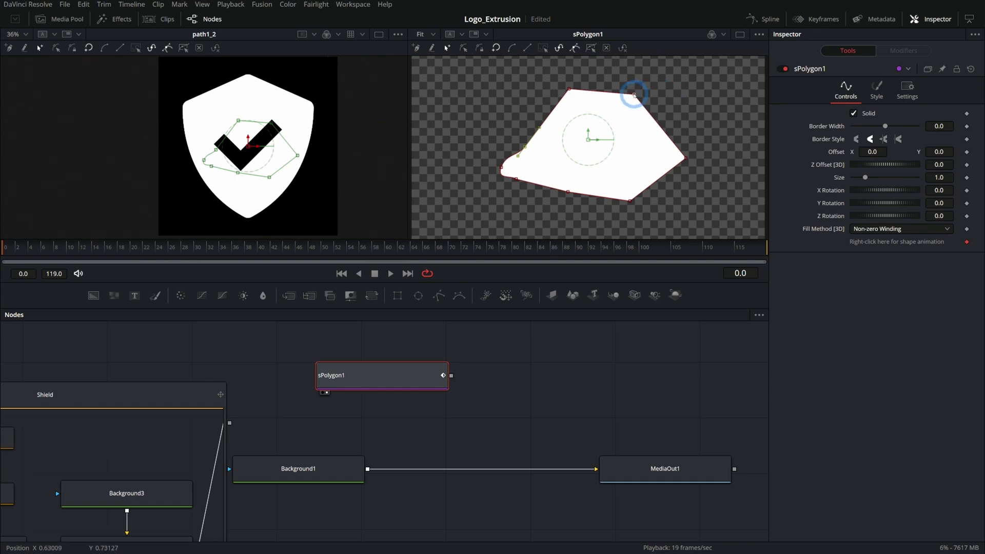
pyautogui.moveTo(634, 95); pyautogui.dragTo(664, 136)
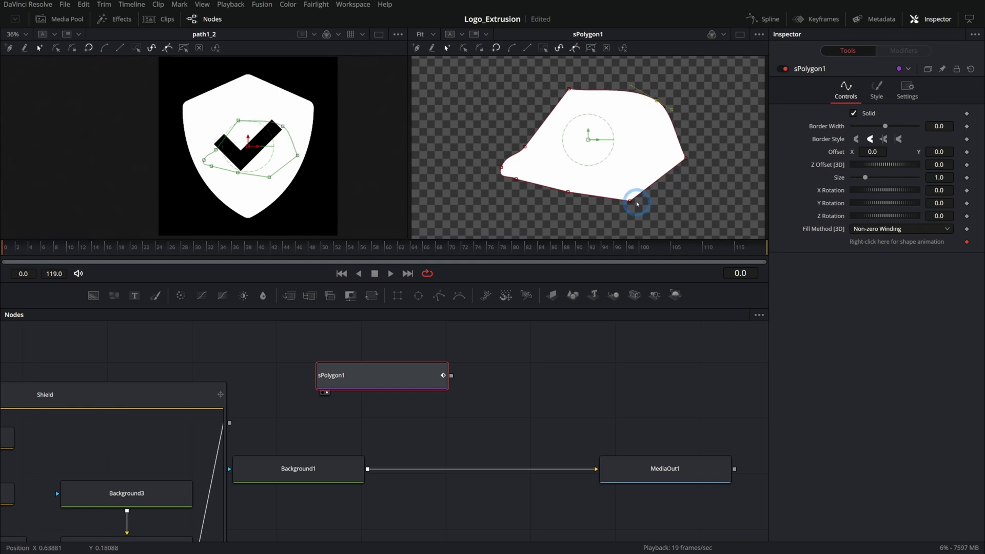
pyautogui.moveTo(637, 204); pyautogui.dragTo(642, 222)
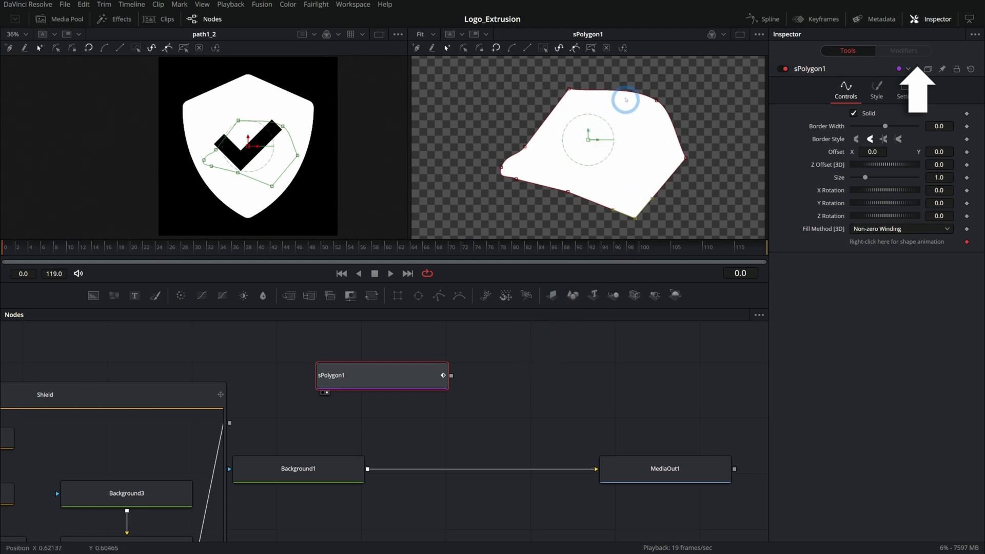
# Redraw the polygon freehand into a closed, fish-like white shape
pyautogui.moveTo(621, 91)
pyautogui.mouseDown()
pyautogui.moveTo(677, 126)
pyautogui.moveTo(626, 188)
pyautogui.moveTo(589, 204)
pyautogui.moveTo(543, 182)
pyautogui.moveTo(552, 170)
pyautogui.mouseUp()
pyautogui.click(424, 385)
pyautogui.hotkey('shift', 'space')
pyautogui.write('spol')
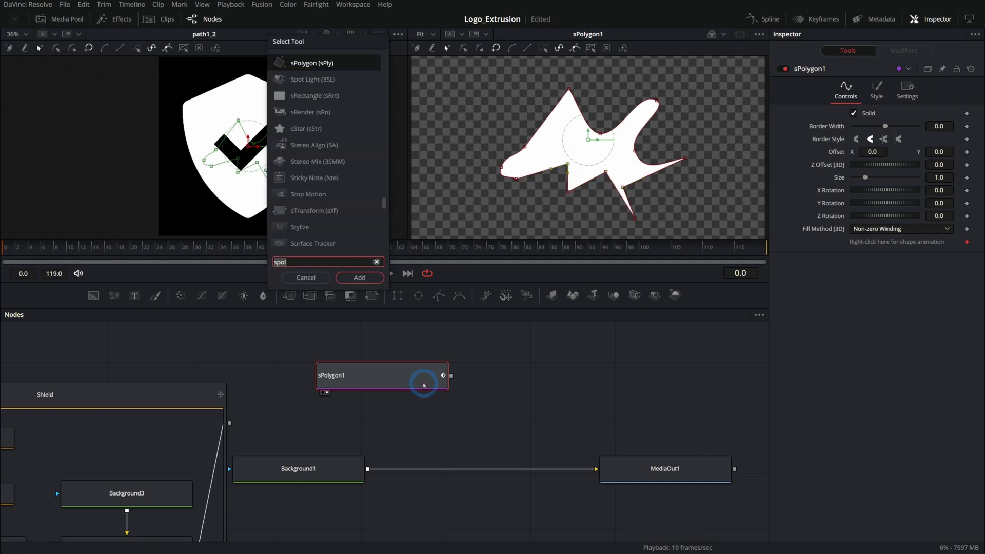
pyautogui.press('BackSpace')
pyautogui.press('BackSpace')
pyautogui.press('BackSpace')
pyautogui.write('du')
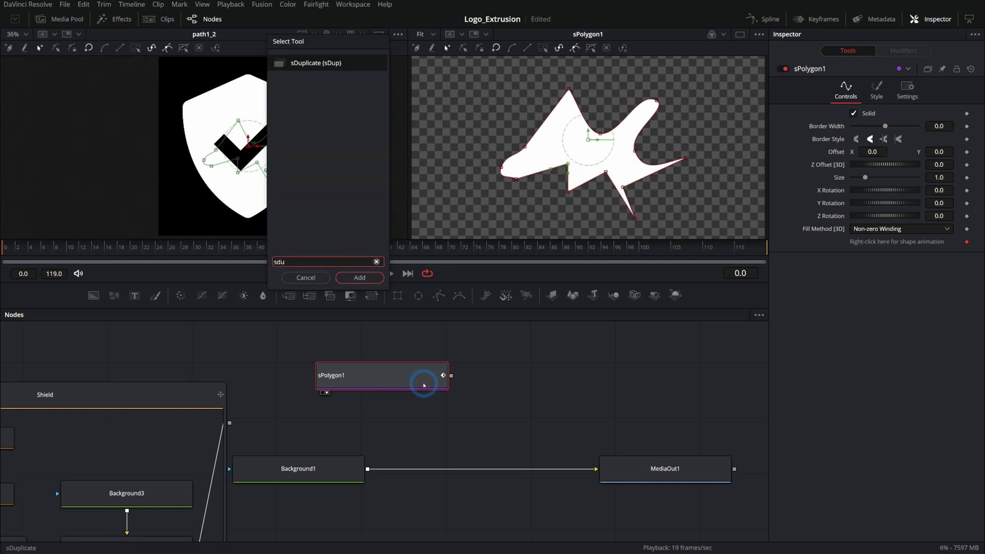
pyautogui.press('Return')
pyautogui.press('2')
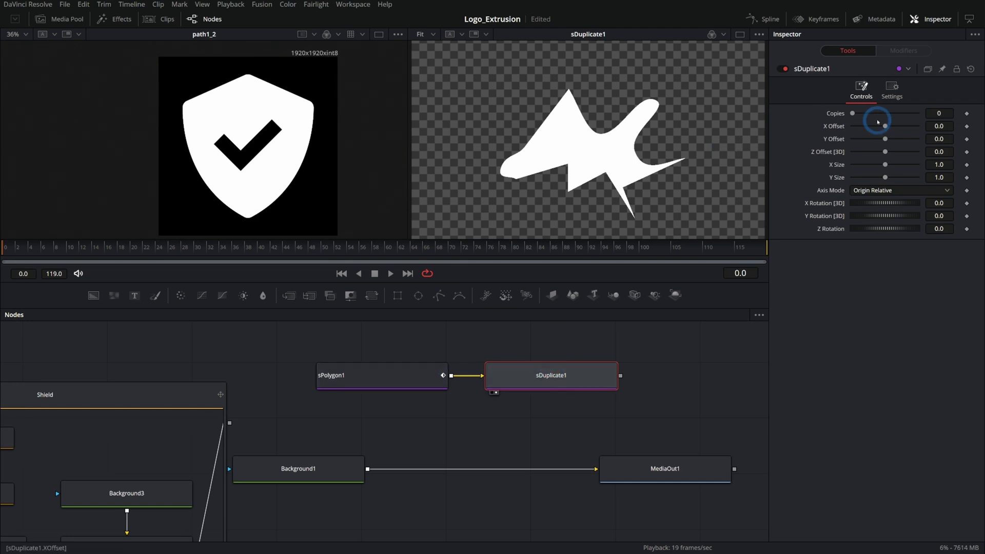
pyautogui.moveTo(858, 114); pyautogui.dragTo(886, 139)
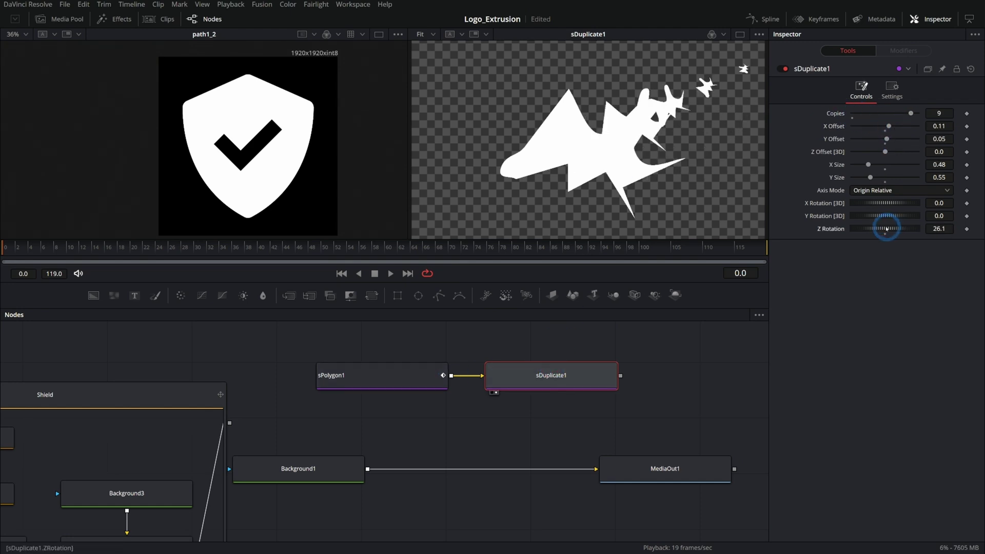
pyautogui.moveTo(887, 230)
pyautogui.mouseDown()
pyautogui.moveTo(862, 226)
pyautogui.moveTo(892, 226)
pyautogui.moveTo(864, 224)
pyautogui.moveTo(883, 226)
pyautogui.mouseUp()
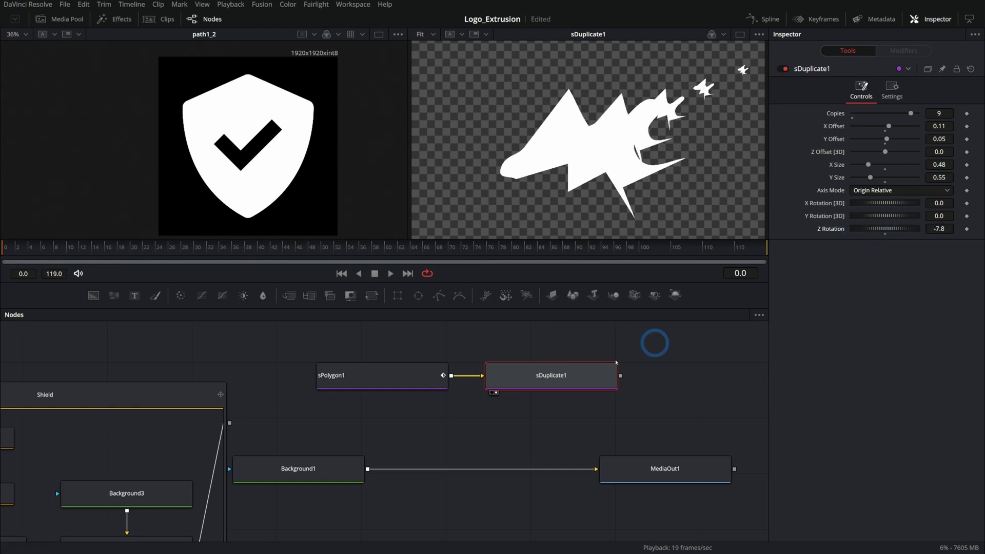
pyautogui.click(567, 370)
pyautogui.press('Delete')
# Add an Extrude 3D node after sPolygon1 and show it in viewer 2
pyautogui.click(409, 369)
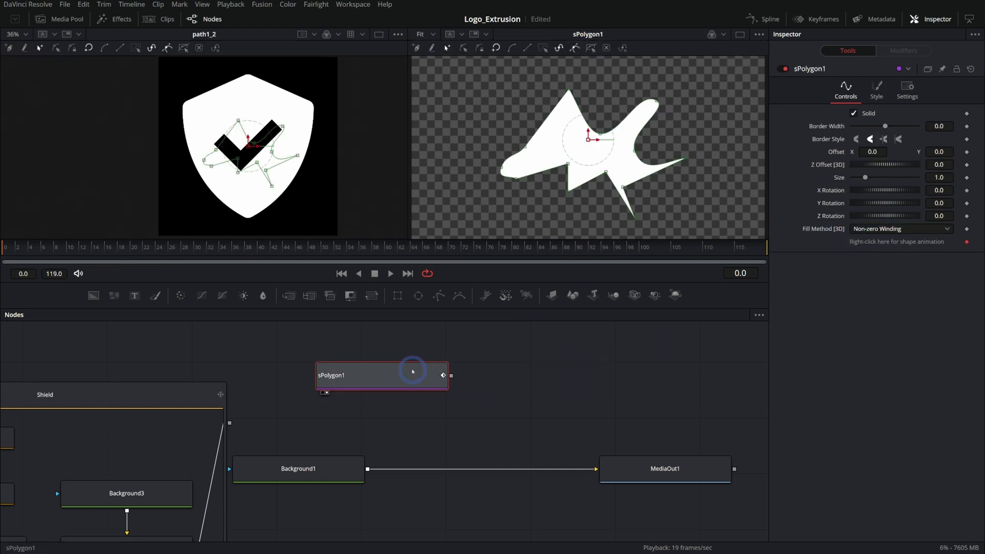
pyautogui.hotkey('shift', 'space')
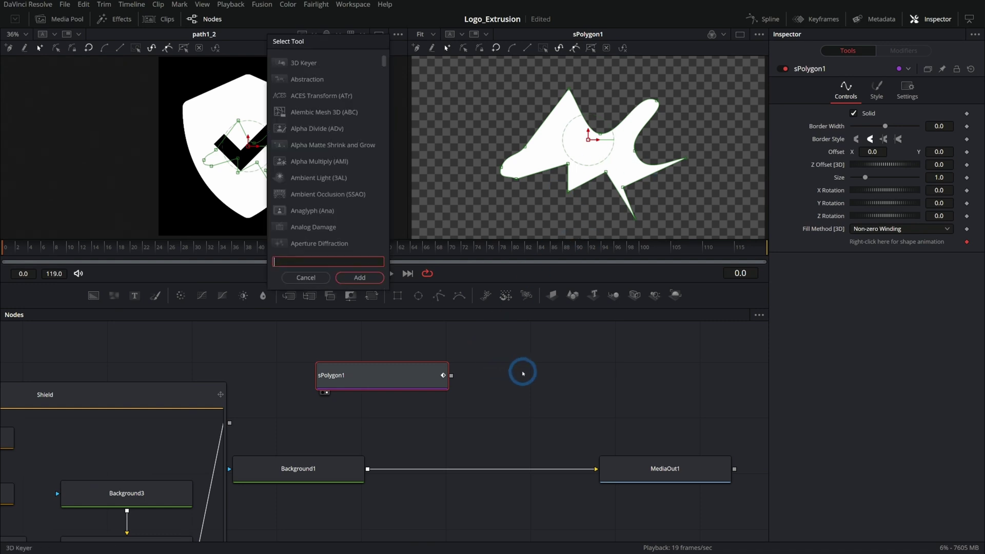
pyautogui.write('ext')
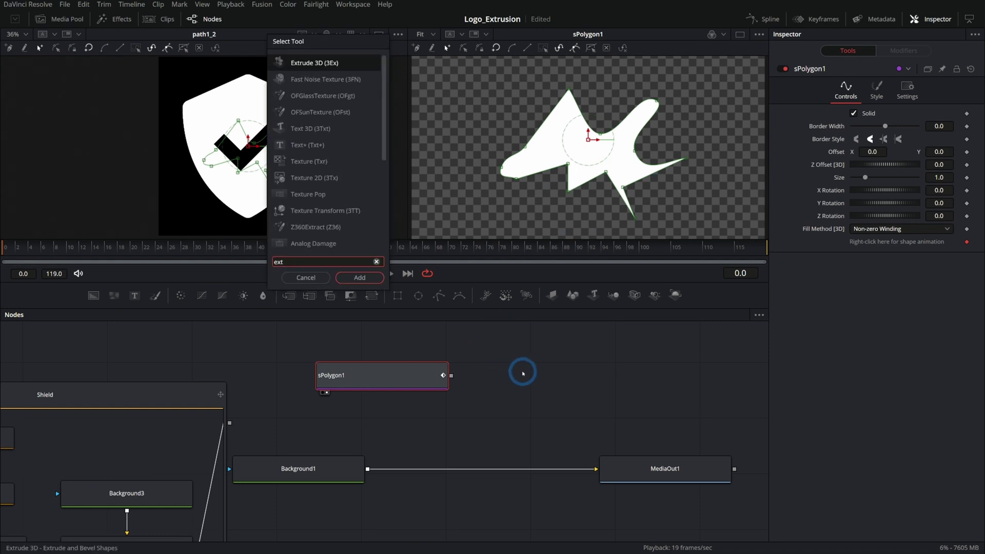
pyautogui.press('Return')
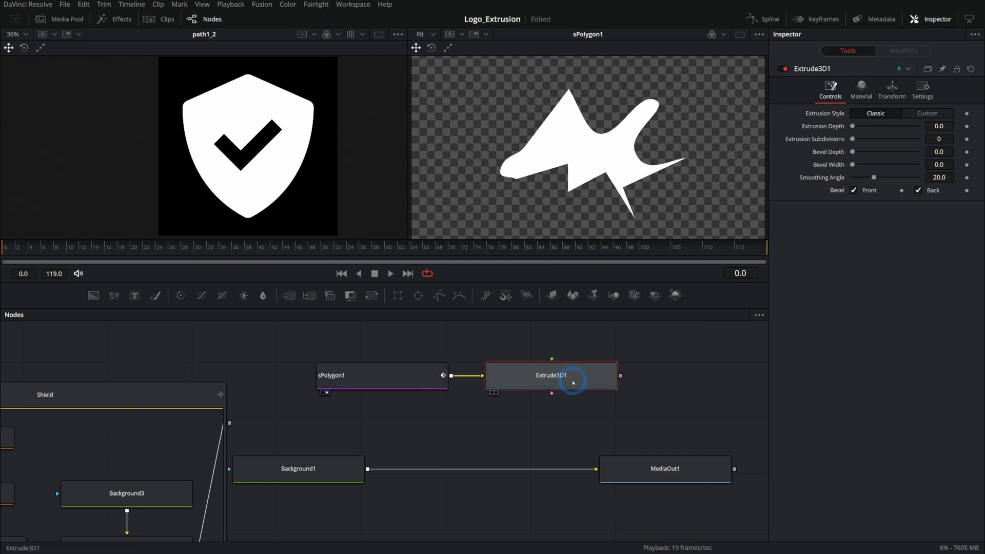
pyautogui.press('2')
# Set Extrusion Depth to 0.0787, enable lighting, and orbit to see the extruded sides
pyautogui.scroll(5, 619, 174)
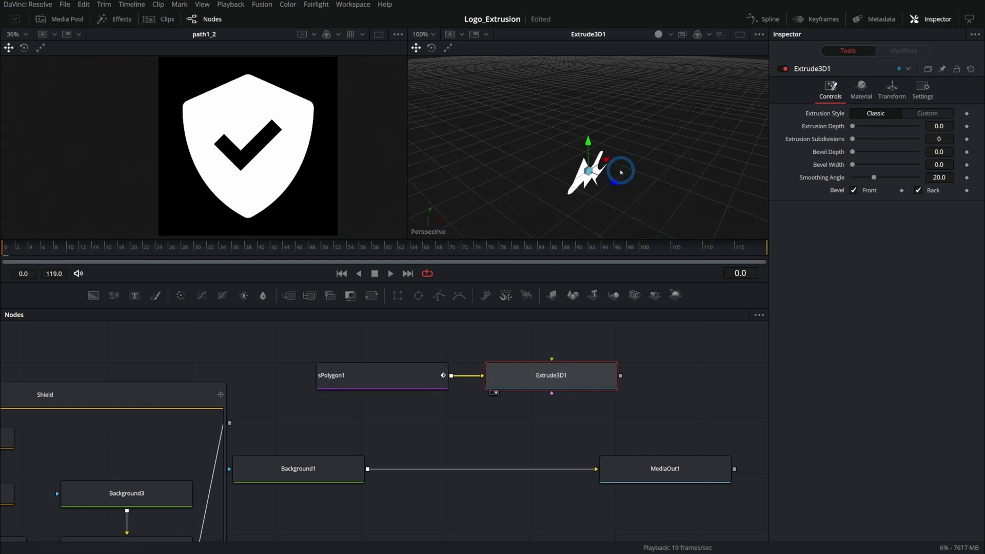
pyautogui.moveTo(617, 180); pyautogui.dragTo(643, 158)
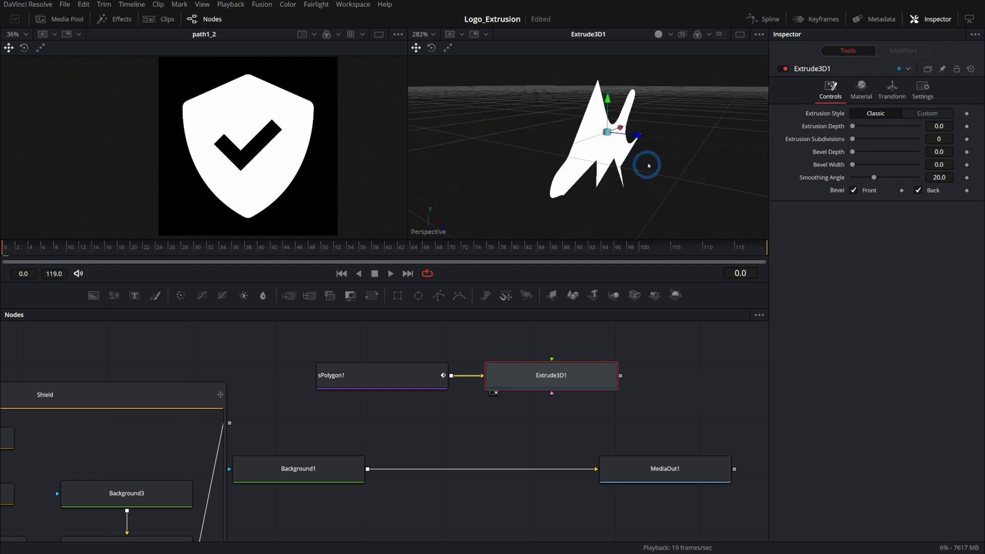
pyautogui.moveTo(853, 126); pyautogui.dragTo(879, 128)
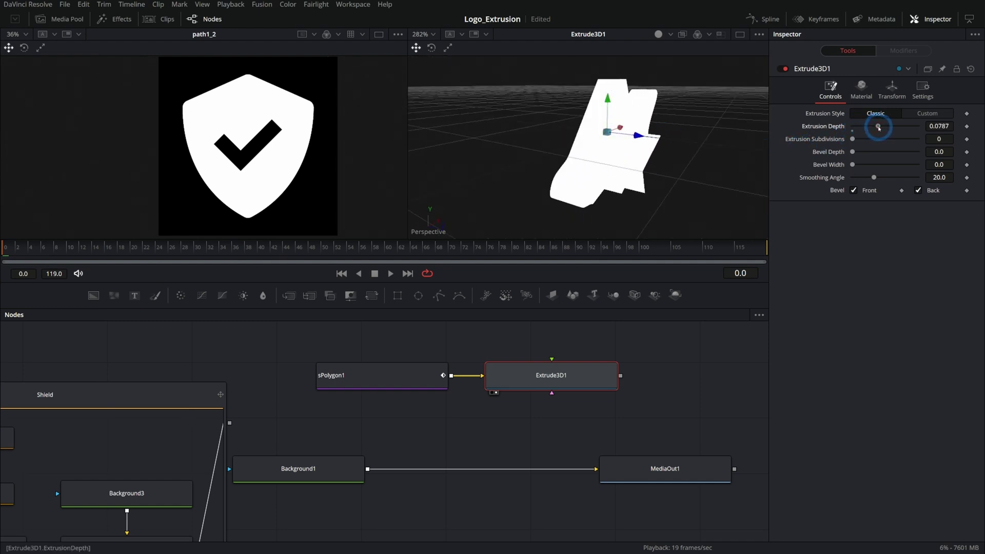
pyautogui.click(695, 46)
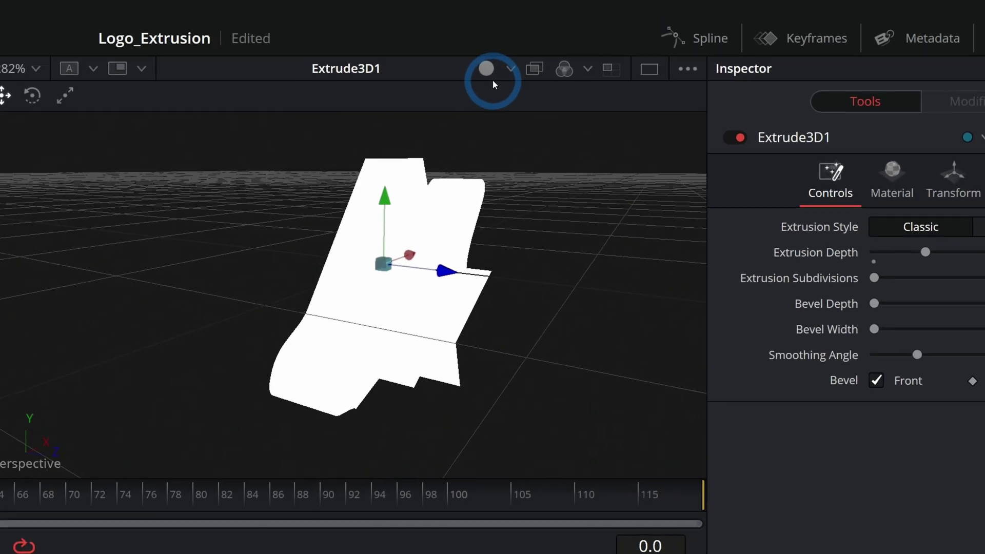
pyautogui.click(658, 34)
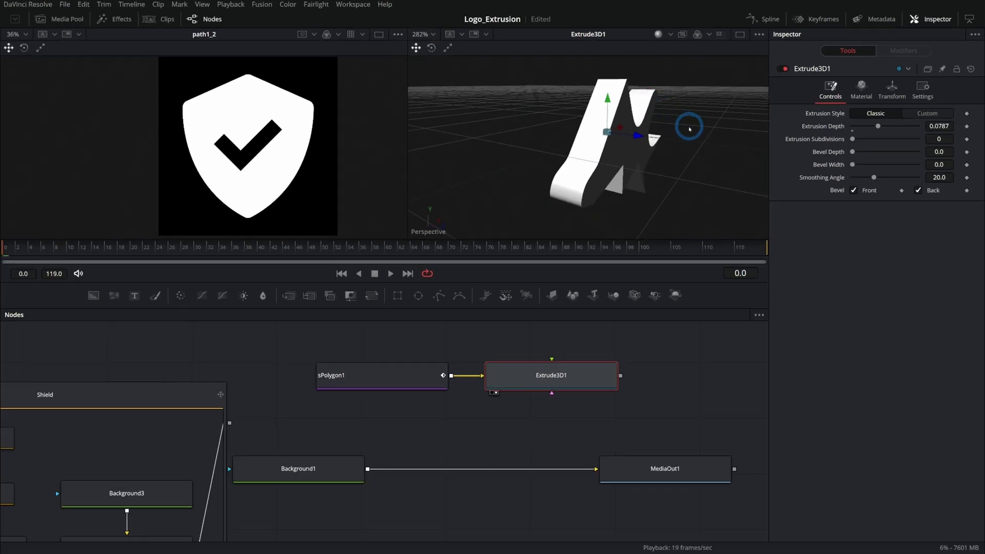
pyautogui.moveTo(690, 129); pyautogui.dragTo(691, 161)
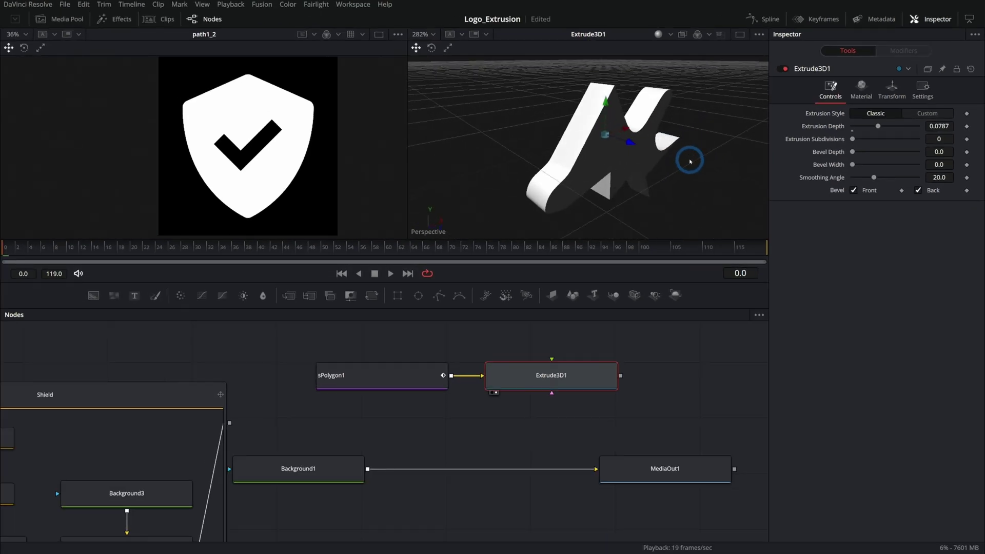
pyautogui.click(432, 375)
pyautogui.click(577, 385)
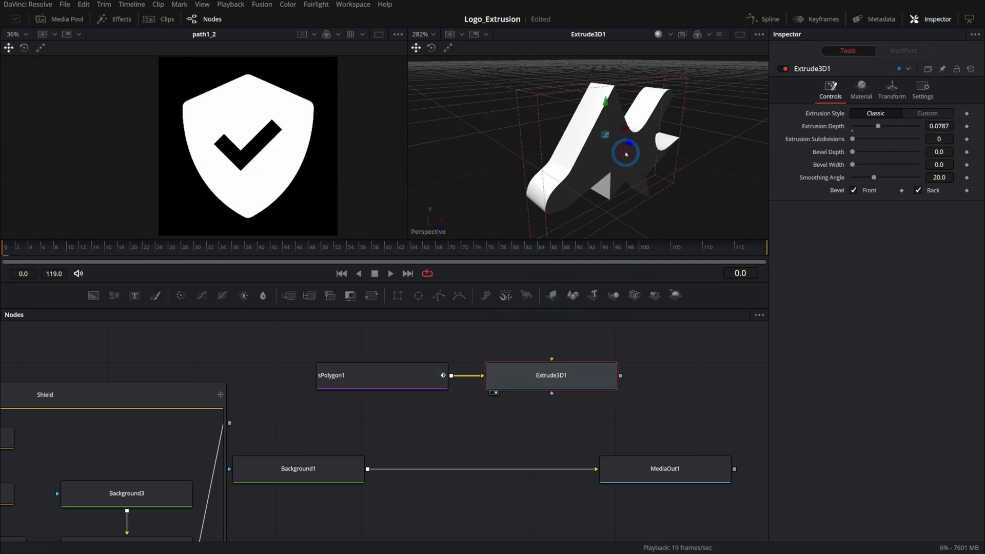
# Drag sPolygon1's points into a bumpy leaf-like outline, then orbit Extrude3D1 to a frontal view
pyautogui.click(427, 365)
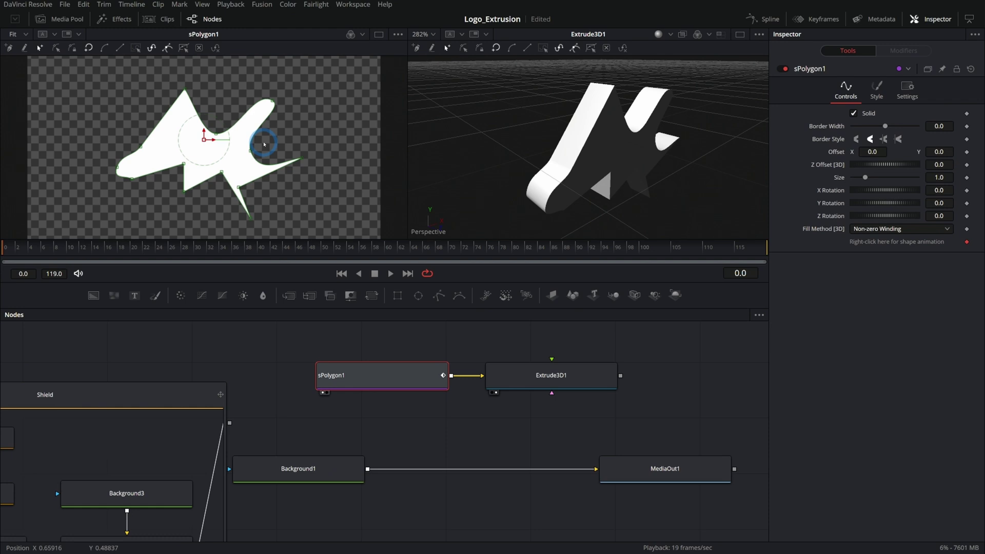
pyautogui.moveTo(273, 102)
pyautogui.mouseDown()
pyautogui.moveTo(293, 100)
pyautogui.moveTo(260, 107)
pyautogui.mouseUp()
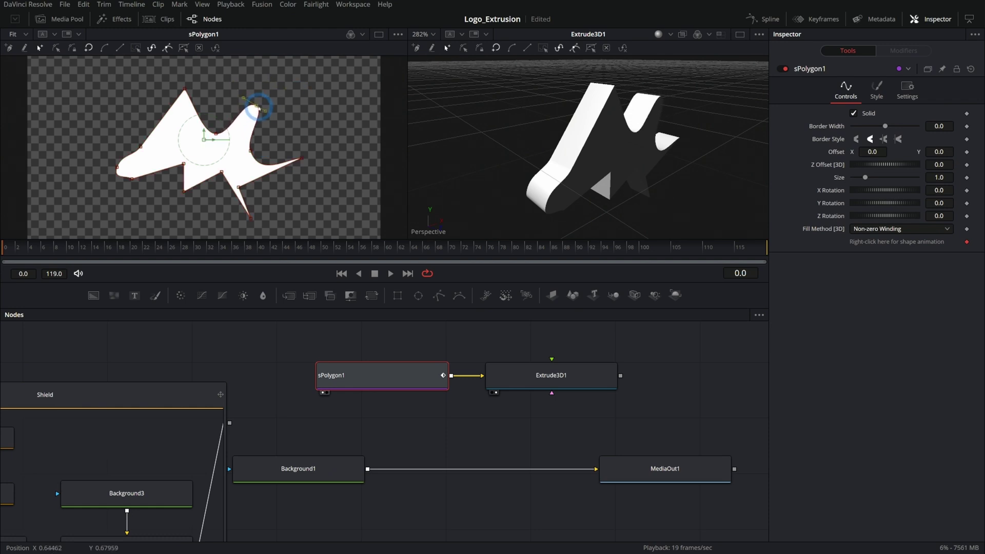
pyautogui.moveTo(216, 131); pyautogui.dragTo(209, 75)
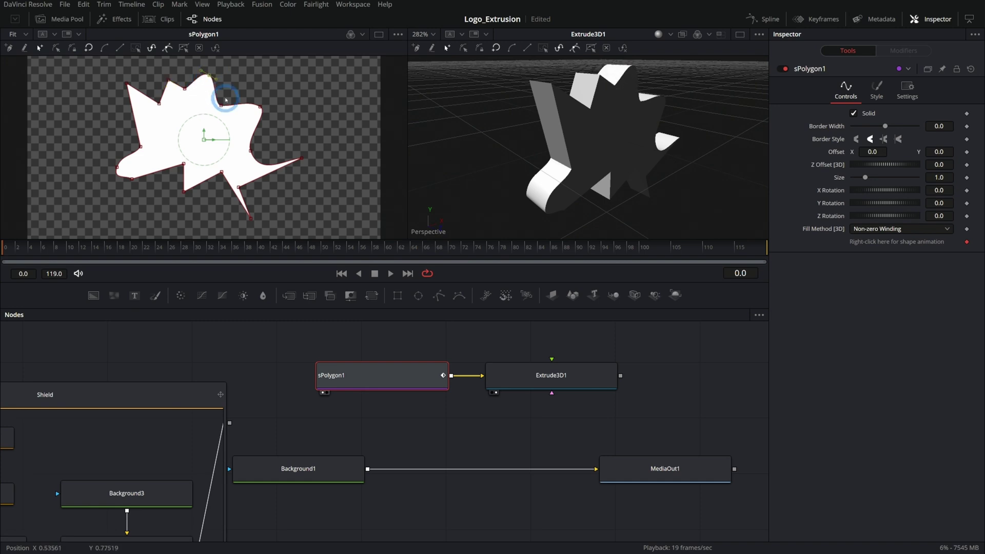
pyautogui.moveTo(247, 105); pyautogui.dragTo(242, 87)
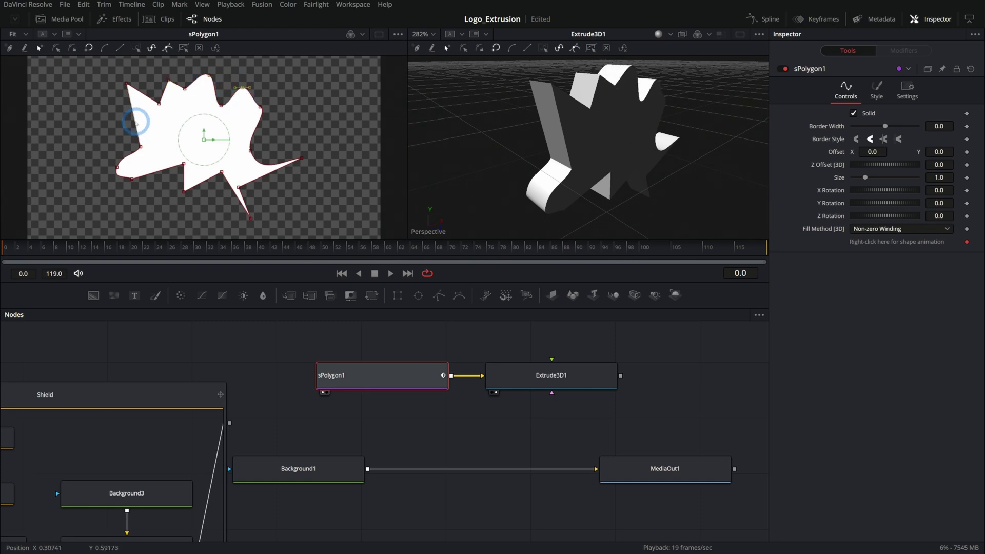
pyautogui.click(662, 197)
pyautogui.moveTo(668, 200); pyautogui.dragTo(587, 159)
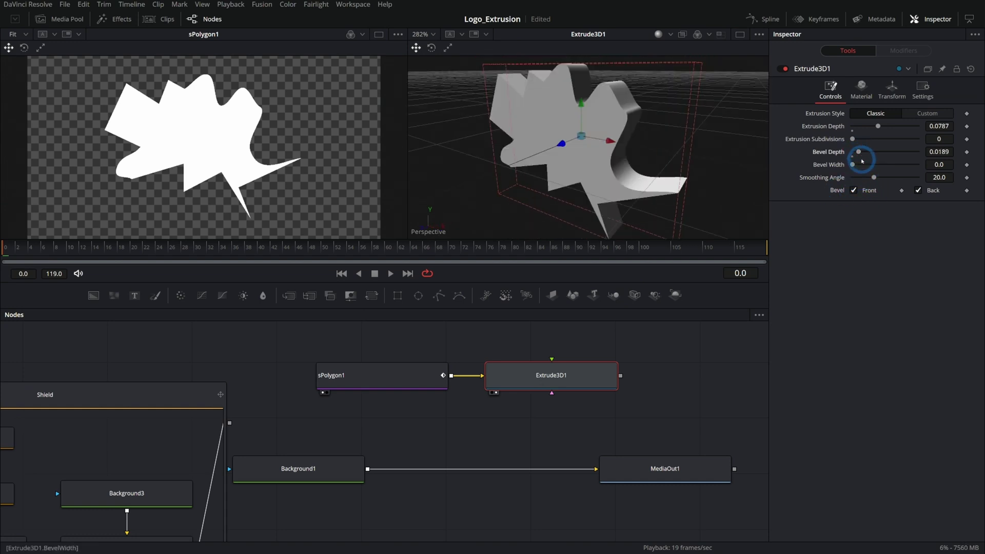
# Widen the Extrude3D1 bevel, then reduce its bevel depth to 0.011
pyautogui.moveTo(854, 165)
pyautogui.mouseDown()
pyautogui.moveTo(862, 165)
pyautogui.moveTo(856, 152)
pyautogui.mouseUp()
pyautogui.moveTo(713, 159); pyautogui.dragTo(653, 137)
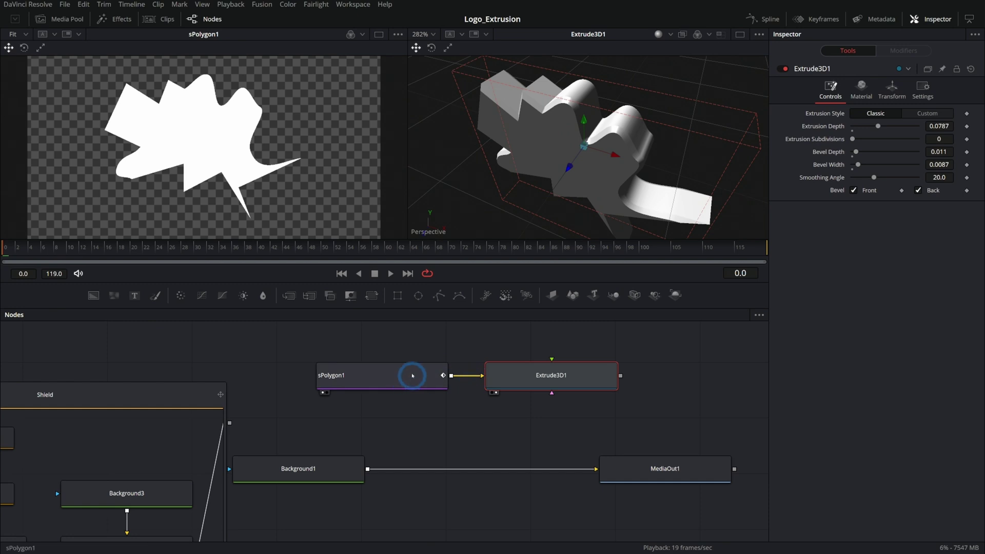
pyautogui.click(521, 391)
pyautogui.click(535, 390)
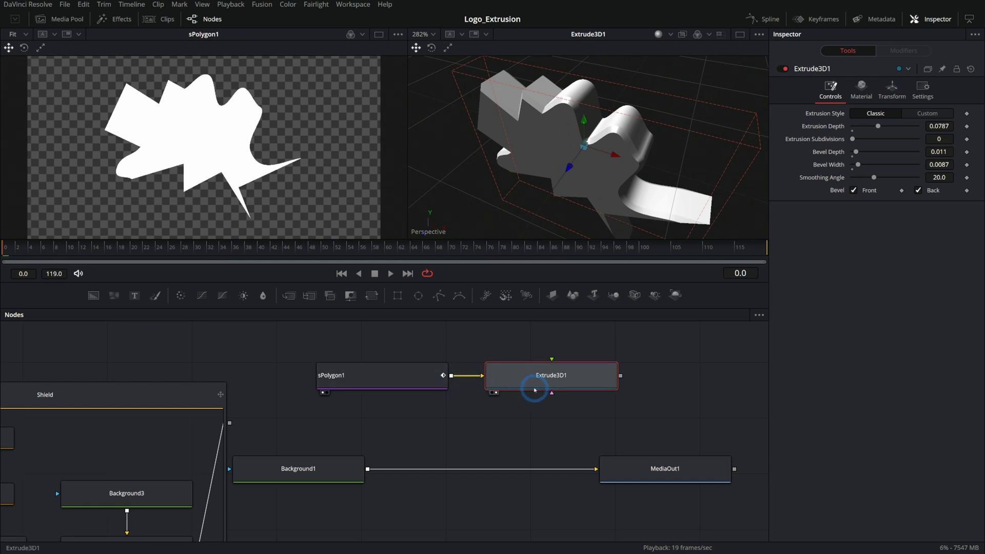
# Delete the Extrude3D1 node from the comp
pyautogui.click(651, 149)
pyautogui.click(595, 158)
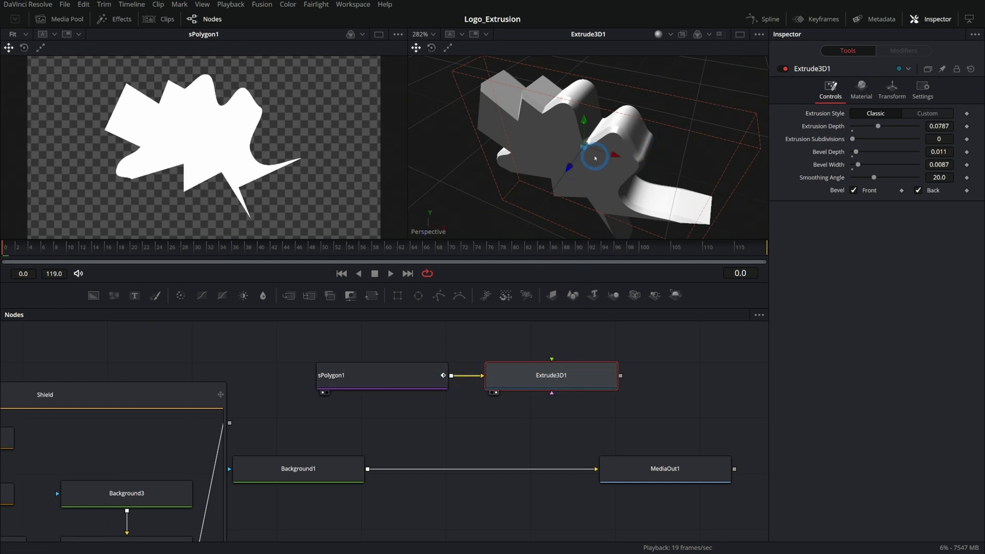
pyautogui.click(555, 374)
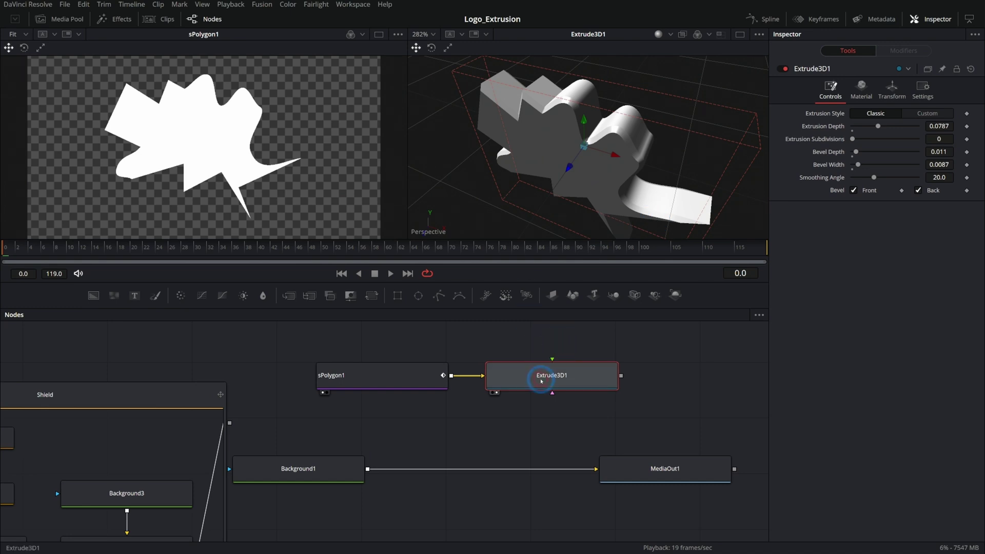
pyautogui.press('Delete')
pyautogui.click(414, 376)
# Reselect sPolygon1, enlarge the viewers, and box-select all of the polygon's points
pyautogui.click(608, 165)
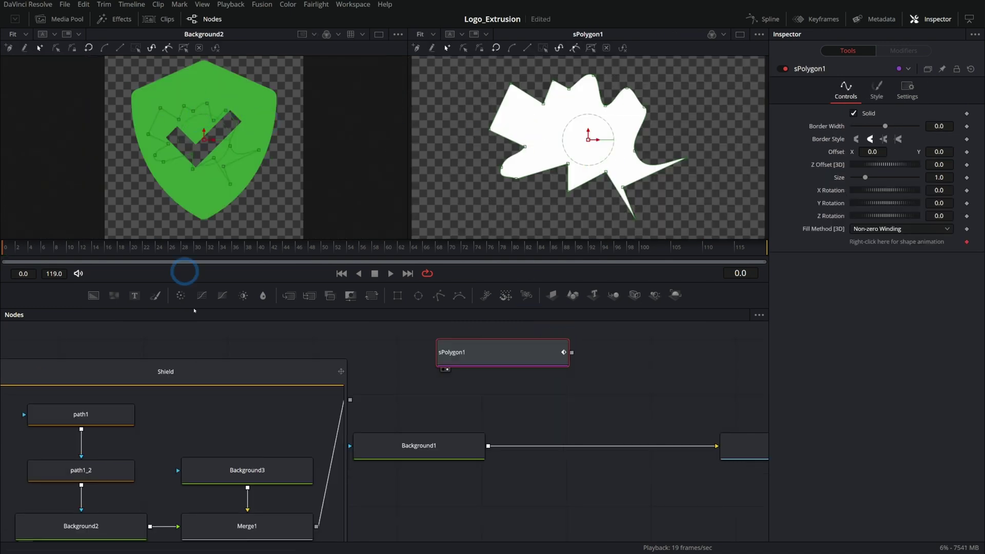
pyautogui.click(110, 471)
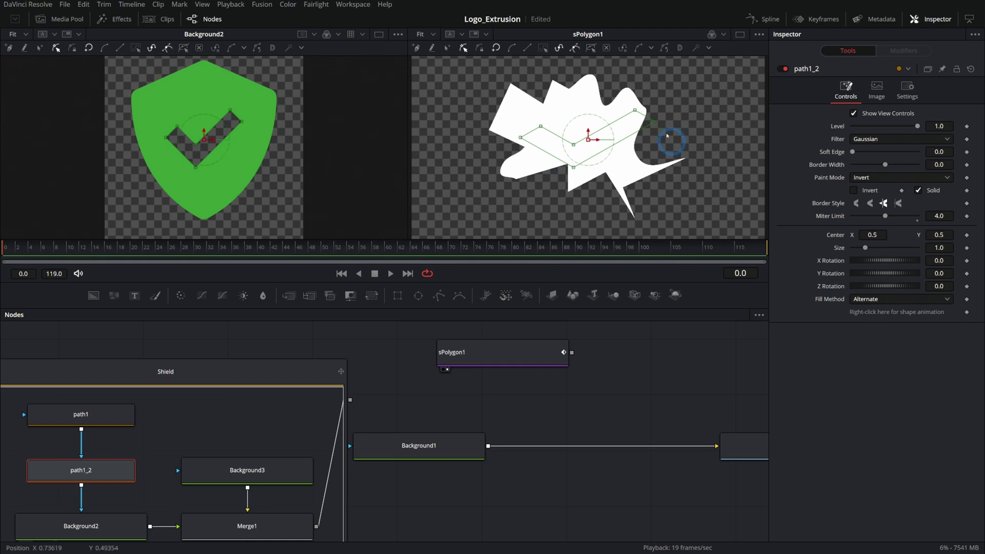
pyautogui.click(525, 360)
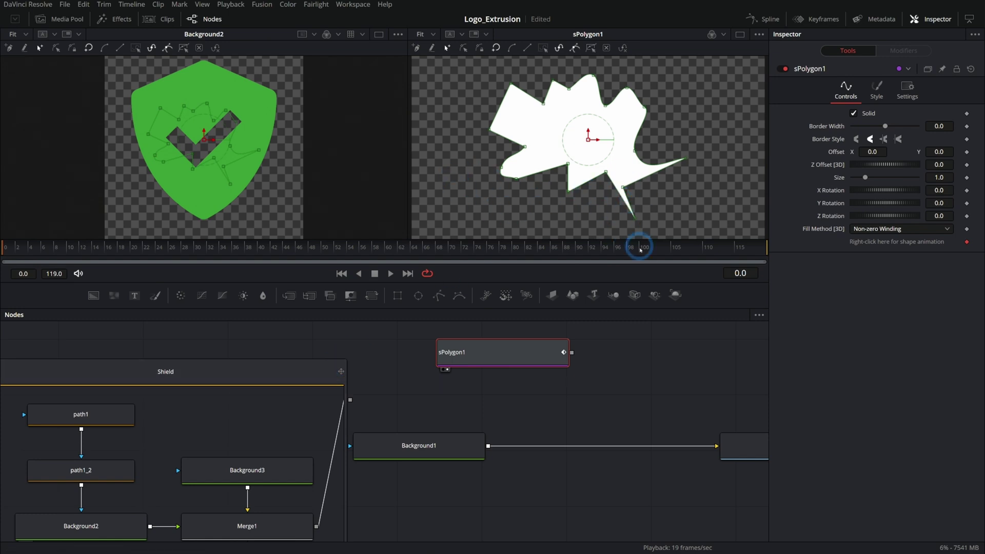
pyautogui.moveTo(642, 301); pyautogui.dragTo(643, 328)
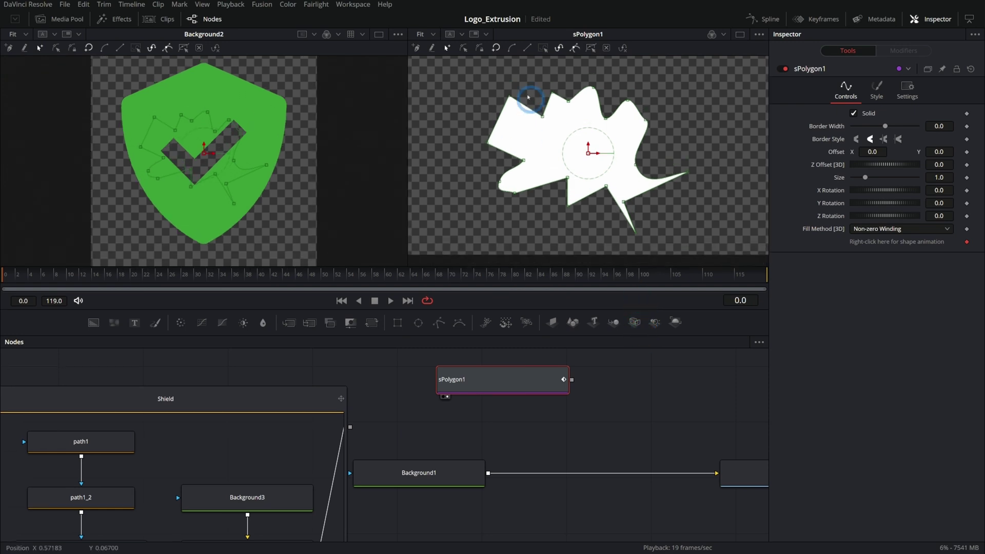
pyautogui.moveTo(480, 67); pyautogui.dragTo(730, 258)
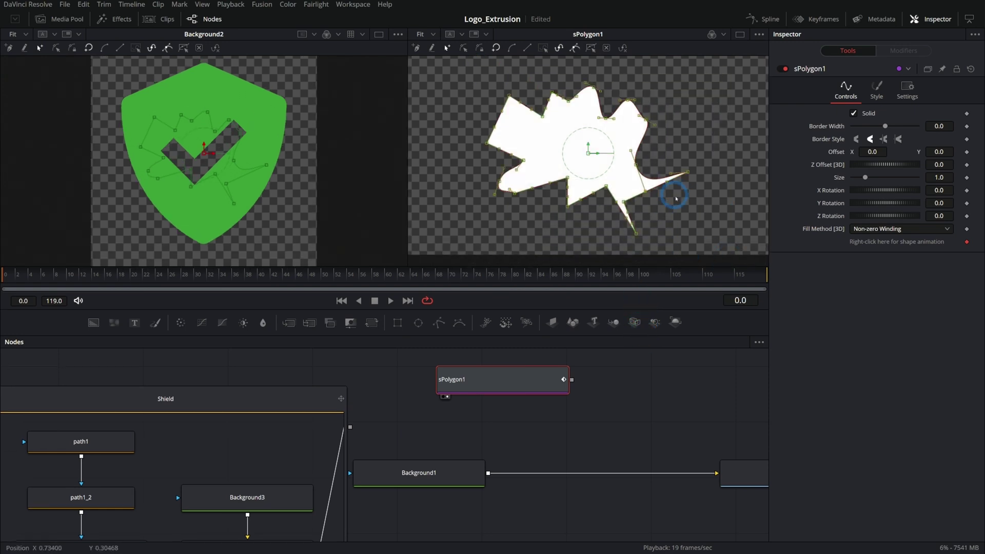
# Delete the selected polygon points and look through the Polyline > Import > Import Shape options without importing
pyautogui.press('Delete')
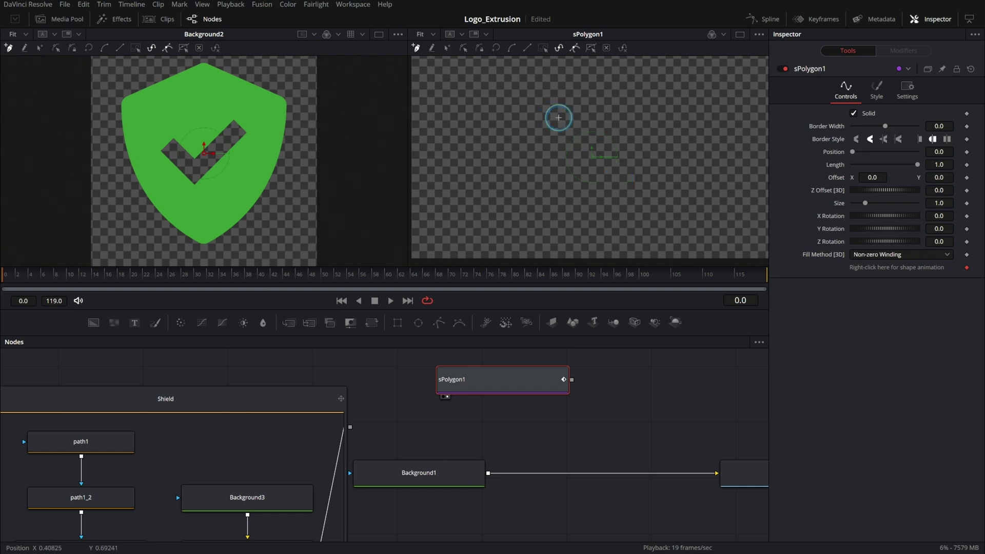
pyautogui.rightClick(559, 117)
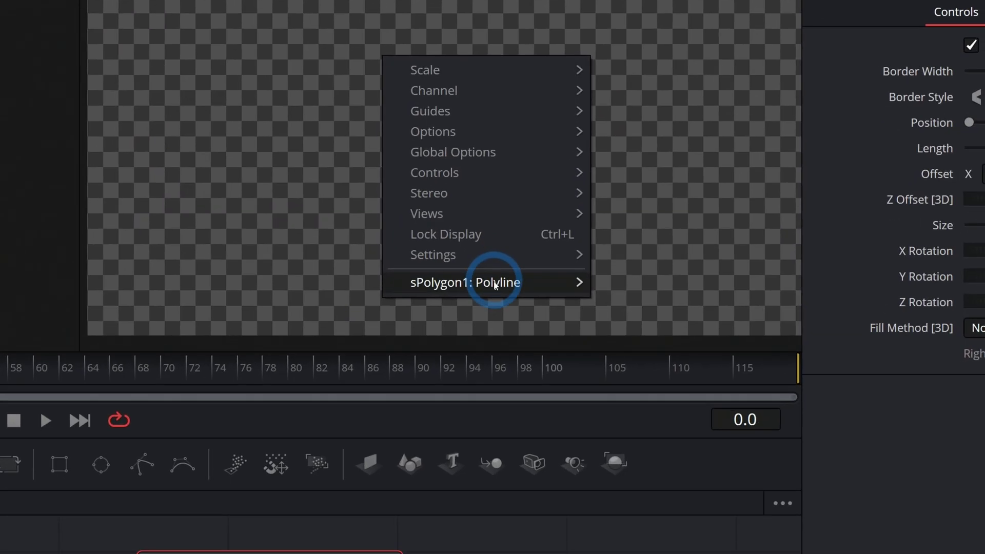
pyautogui.moveTo(496, 285)
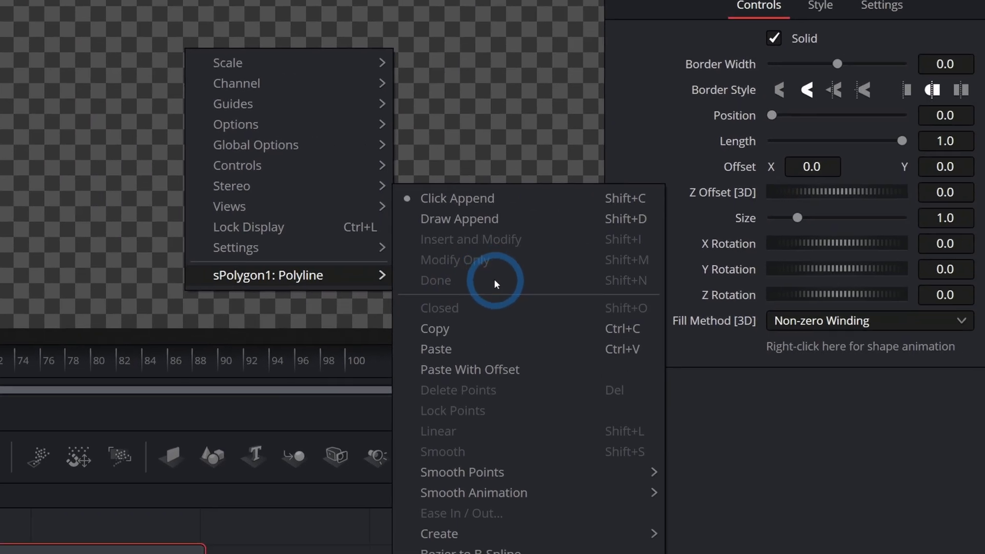
pyautogui.moveTo(511, 532)
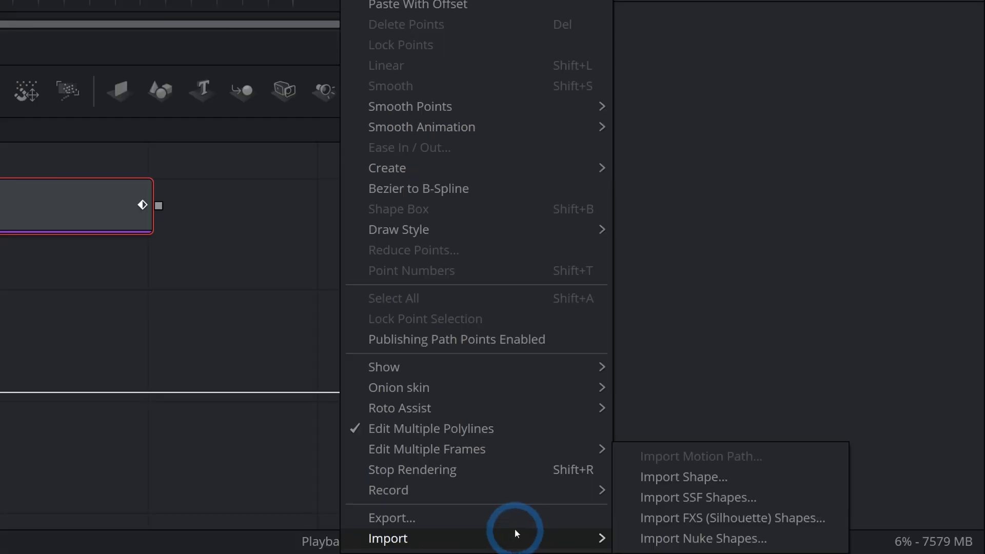
pyautogui.moveTo(521, 537)
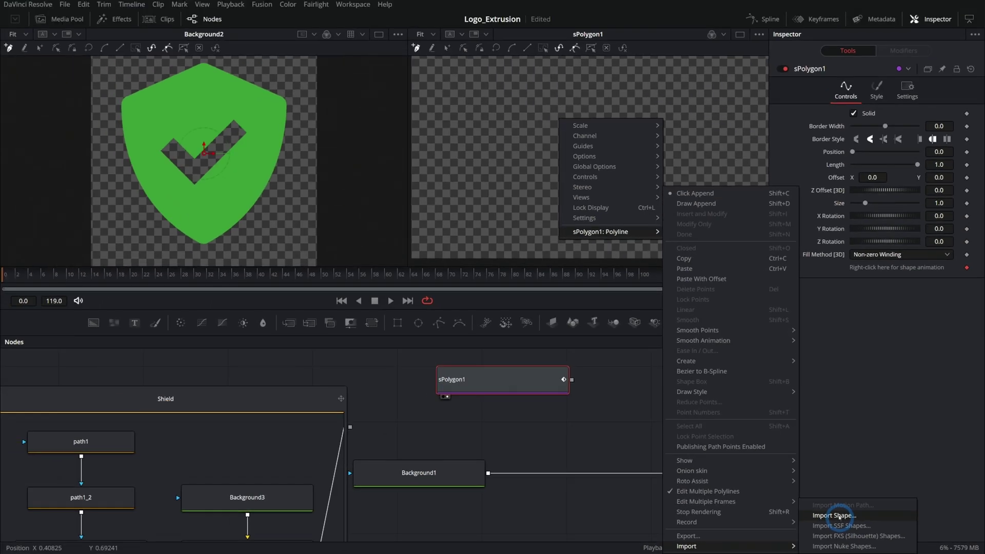
pyautogui.click(223, 169)
# Select all points of the path1 shield mask and copy its polyline
pyautogui.click(116, 442)
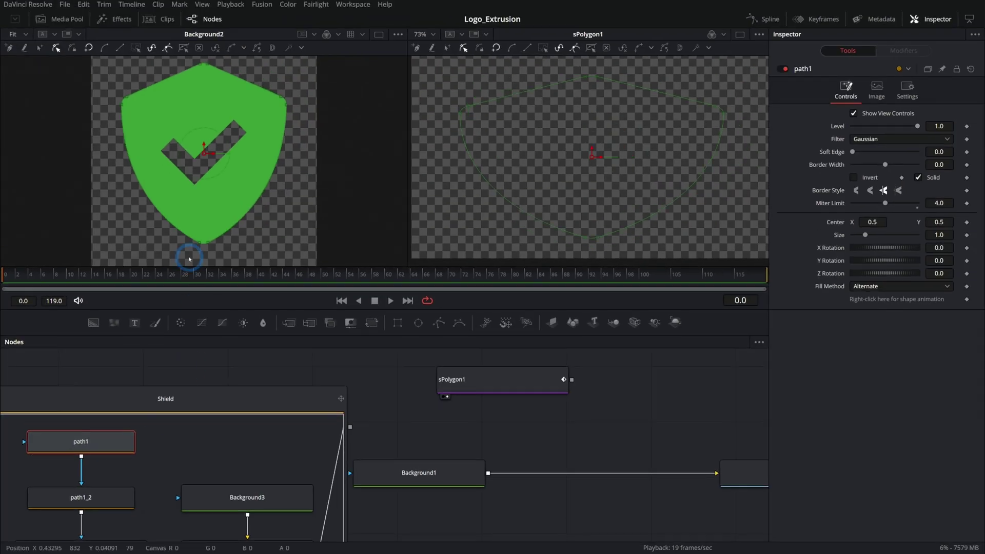
pyautogui.press('1')
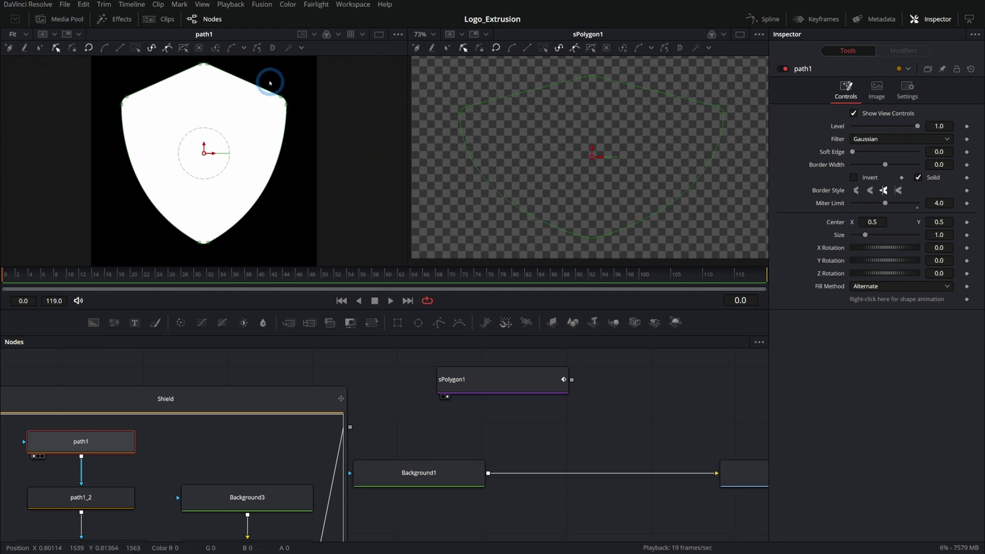
pyautogui.moveTo(106, 64); pyautogui.dragTo(346, 270)
pyautogui.rightClick(303, 117)
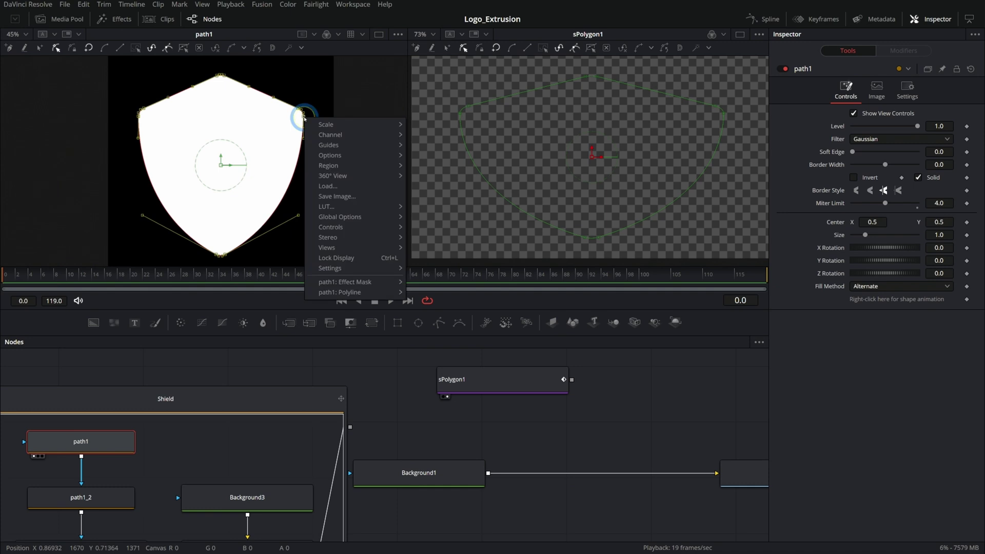
pyautogui.moveTo(385, 290)
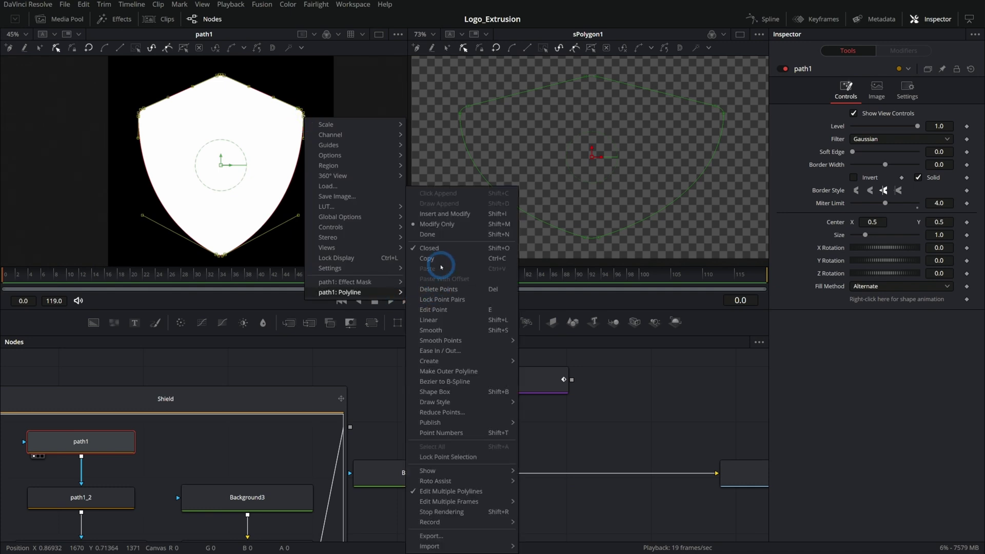
pyautogui.click(453, 259)
# Paste the copied shield outline into the sPolygon1 shape
pyautogui.click(512, 371)
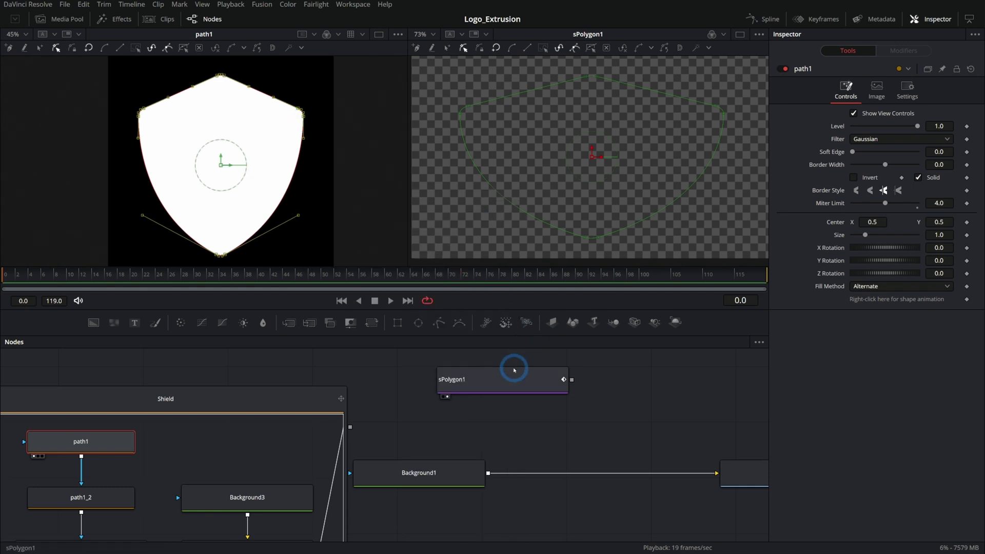
pyautogui.rightClick(533, 134)
pyautogui.moveTo(621, 239)
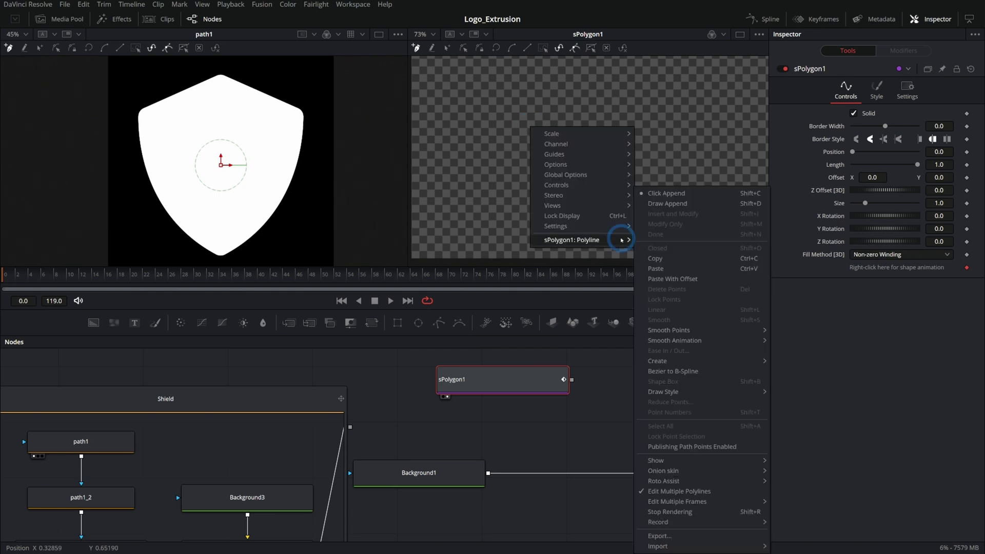
pyautogui.click(671, 268)
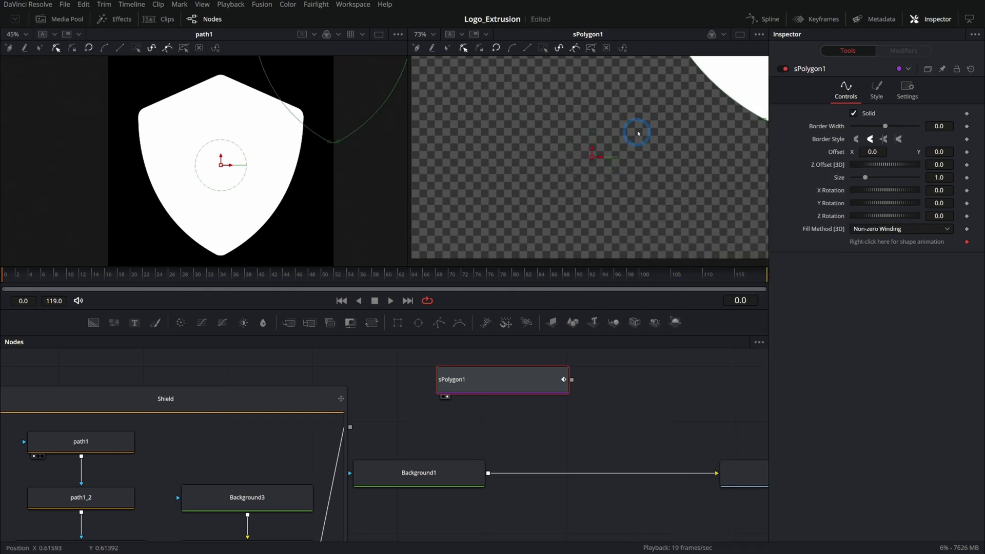
pyautogui.scroll(-3, 638, 134)
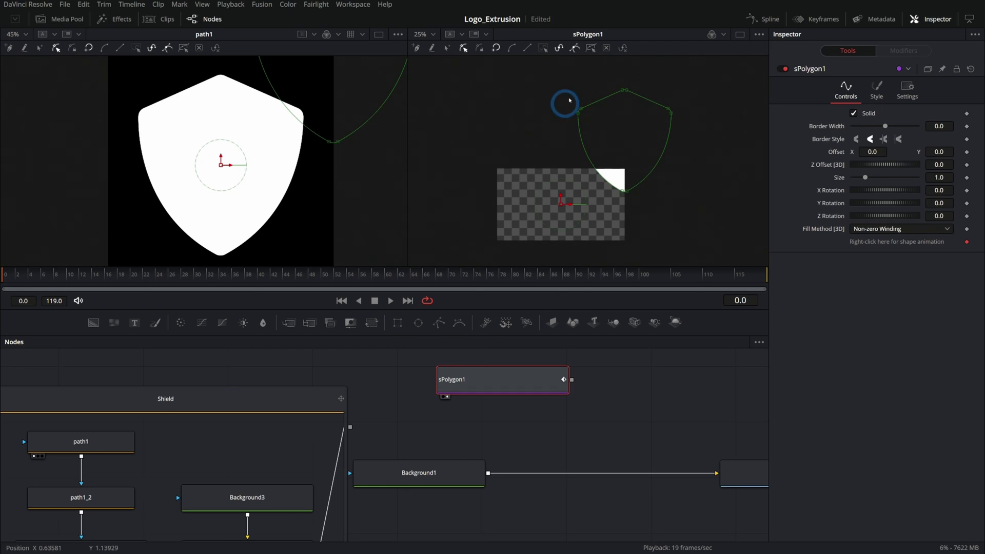
pyautogui.click(128, 434)
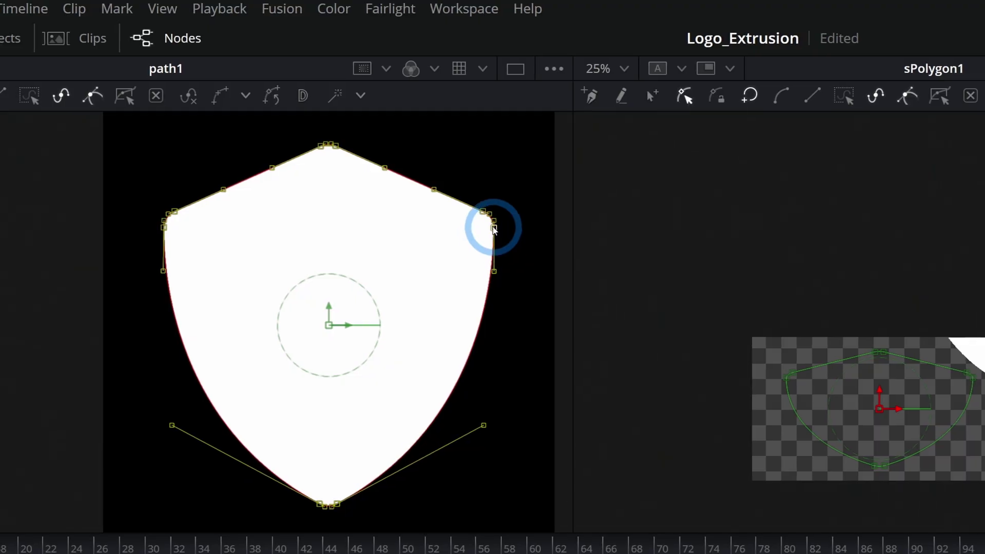
# Export path1's shield outline polyline as a shape file
pyautogui.rightClick(367, 112)
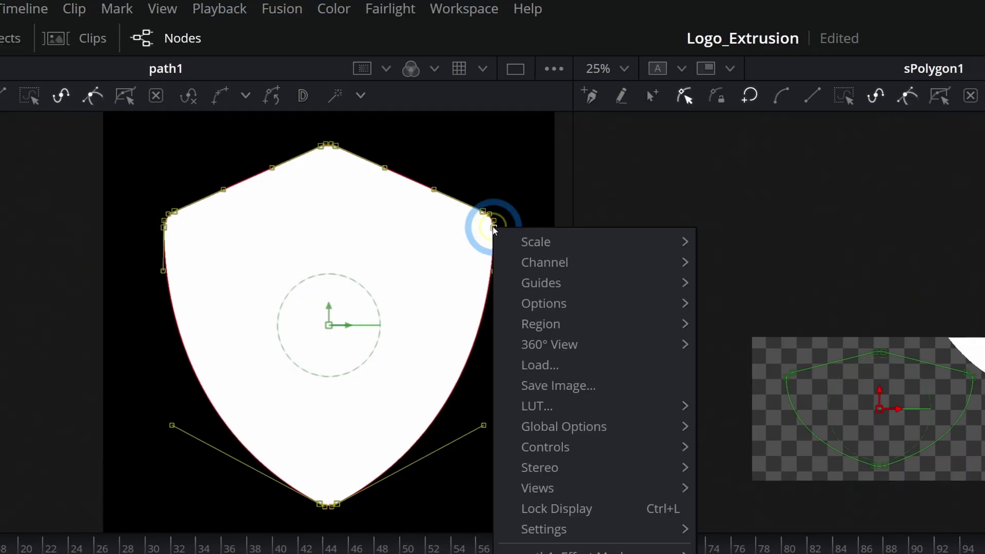
pyautogui.moveTo(493, 281)
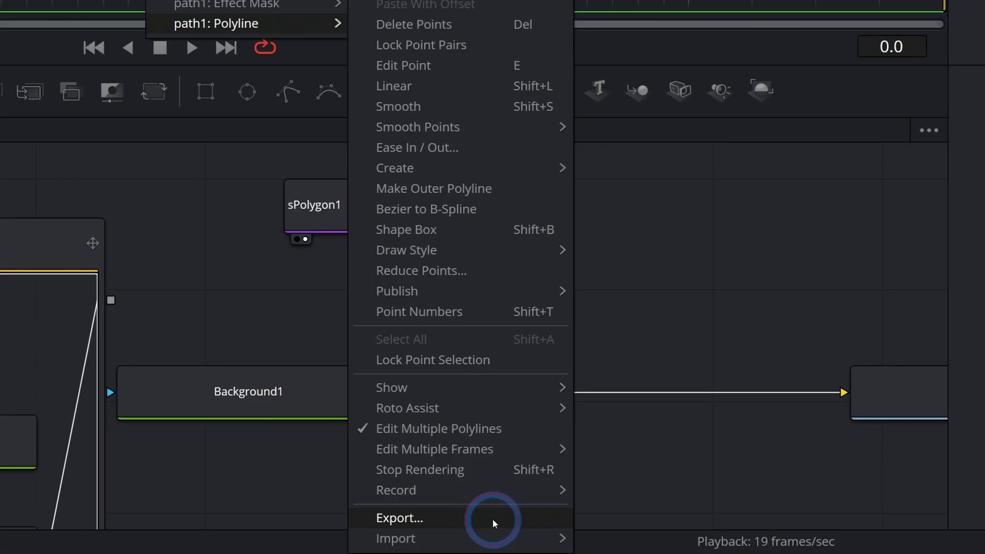
pyautogui.click(493, 519)
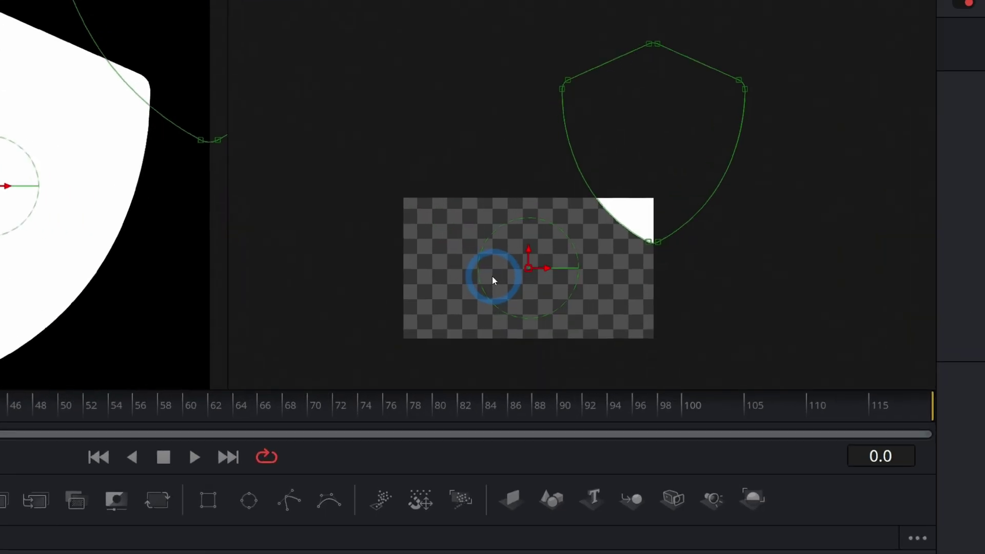
# Import the saved shield shape into sPolygon1
pyautogui.rightClick(538, 194)
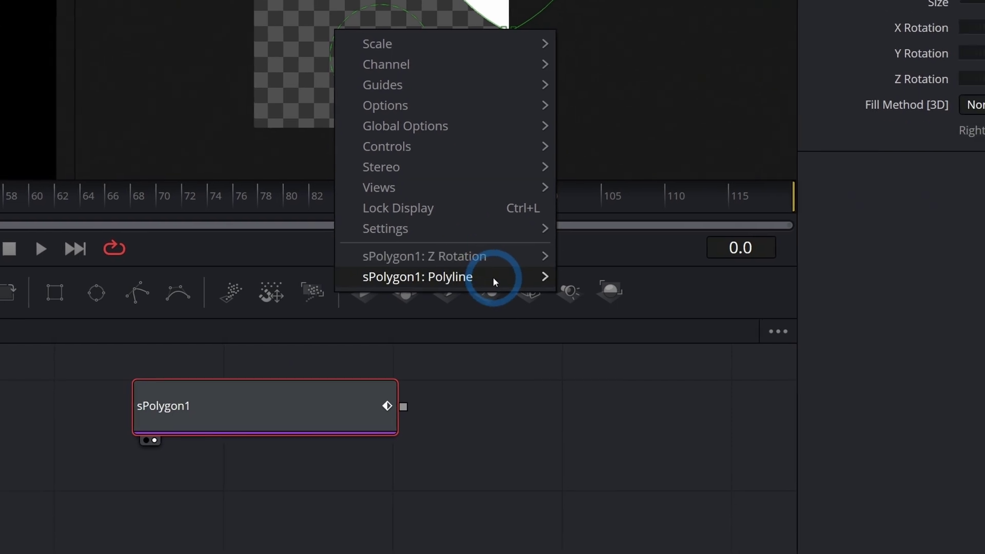
pyautogui.moveTo(492, 281)
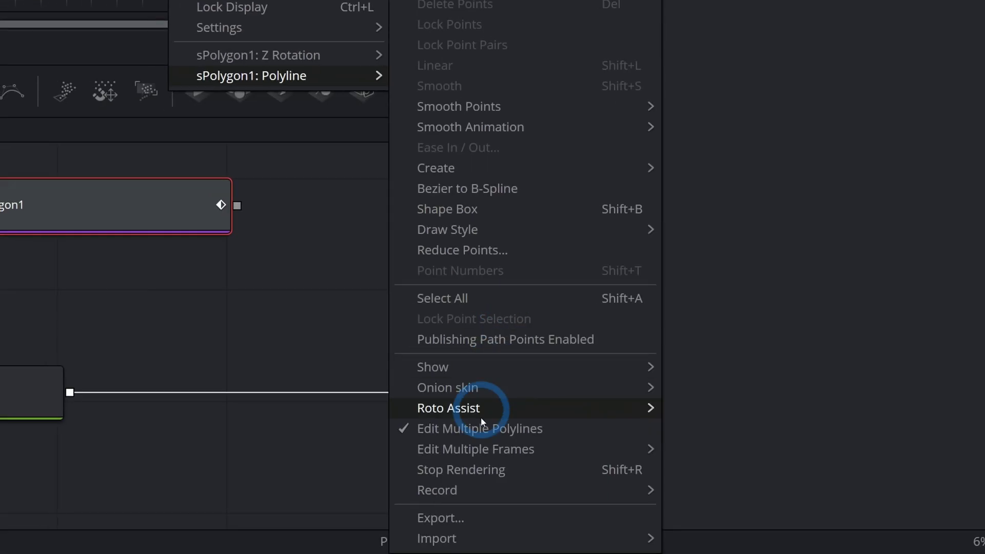
pyautogui.moveTo(493, 535)
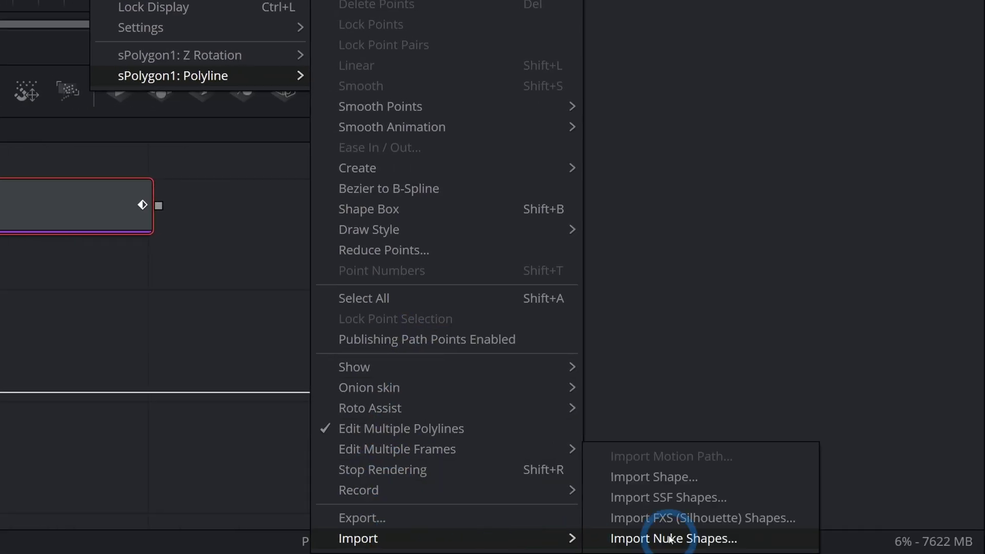
pyautogui.click(706, 485)
pyautogui.click(499, 439)
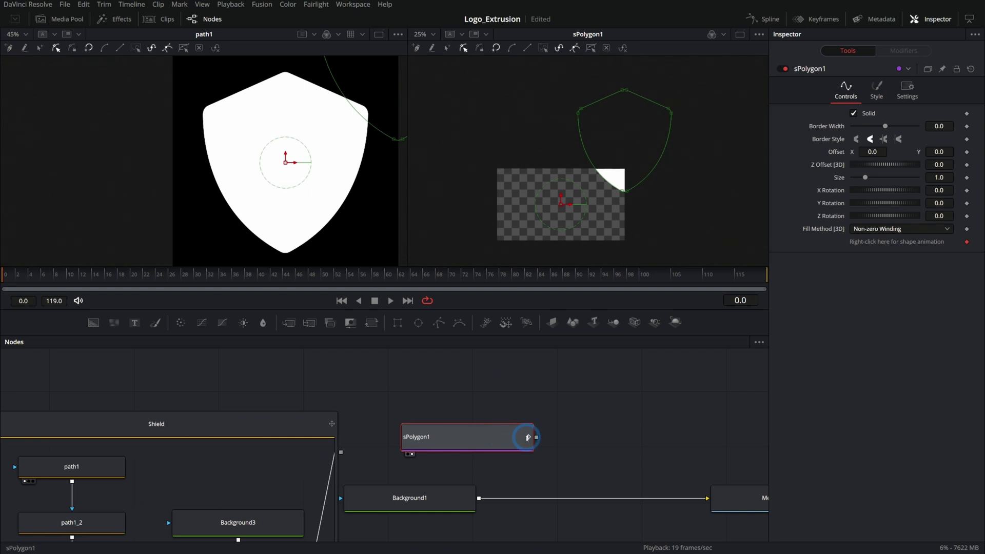
# Paste a duplicate of sPolygon1 as sPolygon1_1 and show it in the right viewer
pyautogui.click(558, 363)
pyautogui.hotkey('ctrl', 'v')
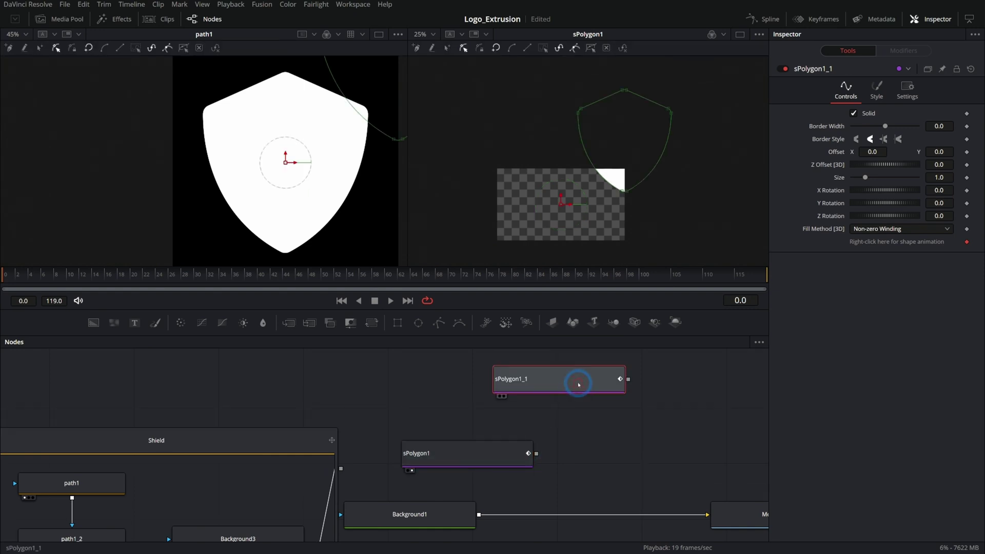
pyautogui.moveTo(556, 81); pyautogui.dragTo(740, 245)
pyautogui.moveTo(572, 378); pyautogui.dragTo(591, 204)
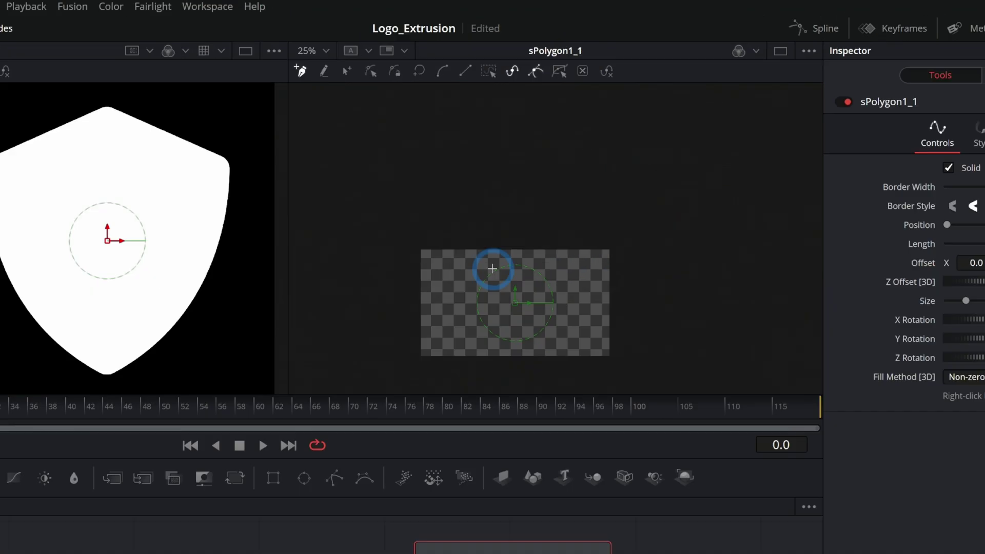
# Import the saved checkmark .dfsh shape file into sPolygon1_1
pyautogui.rightClick(536, 183)
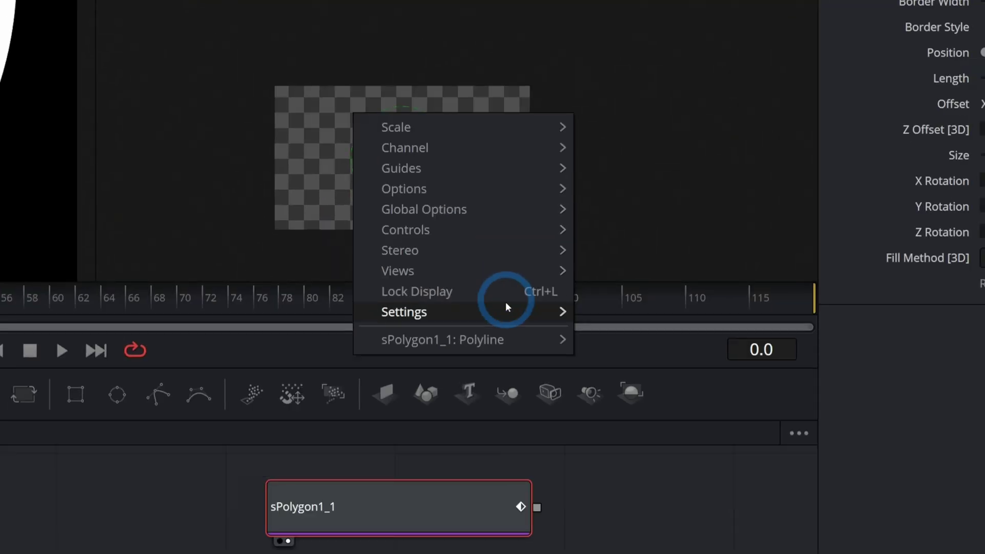
pyautogui.moveTo(496, 284)
pyautogui.moveTo(539, 538)
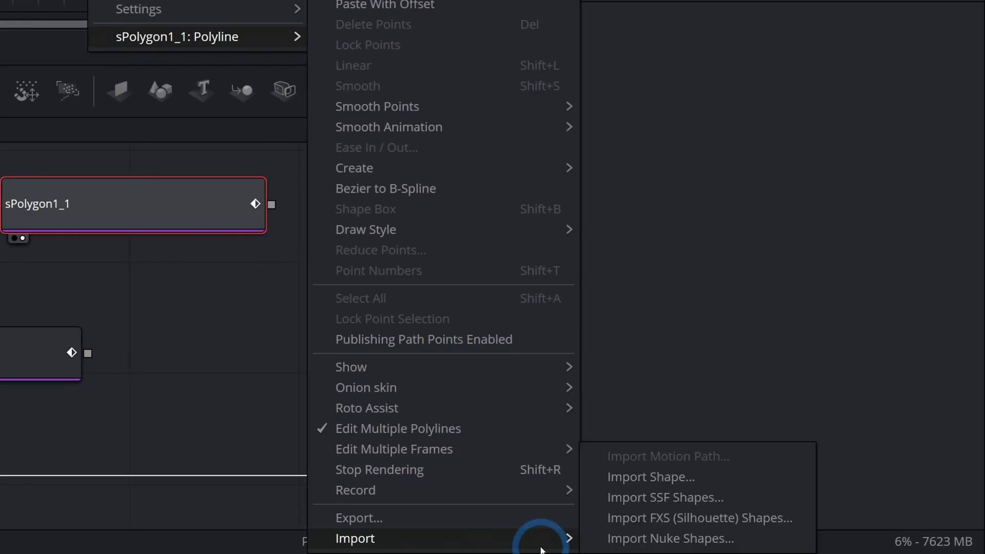
pyautogui.click(657, 497)
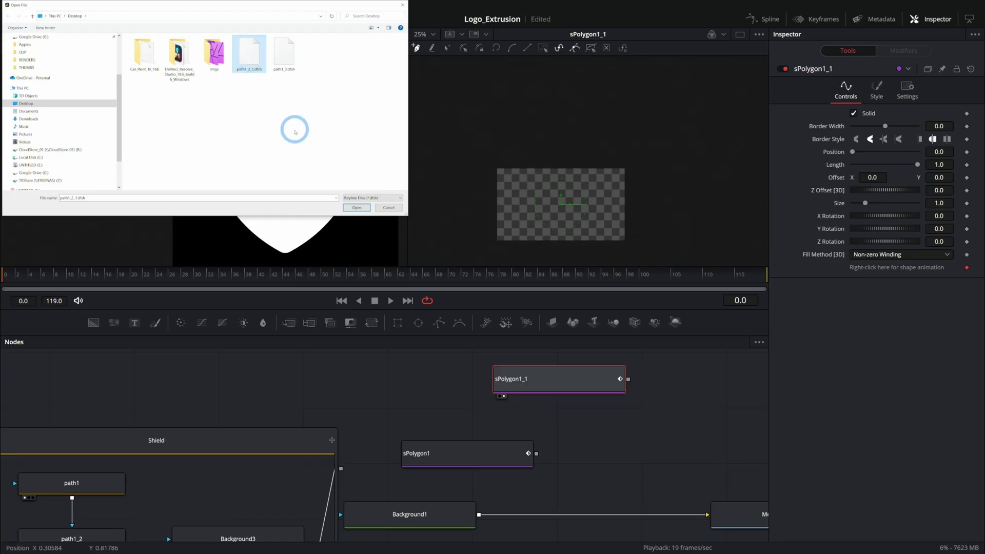
pyautogui.click(708, 416)
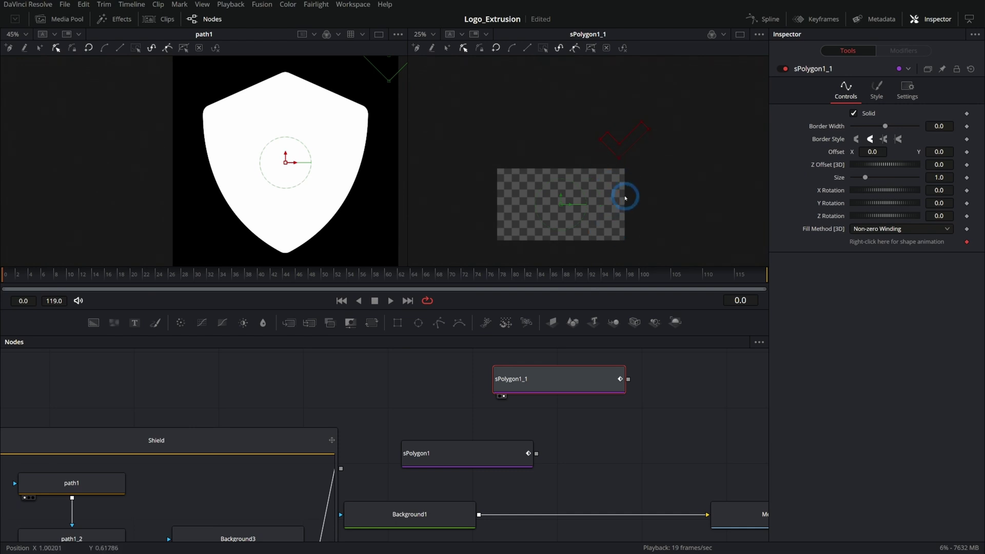
pyautogui.hscroll(3, 638, 422)
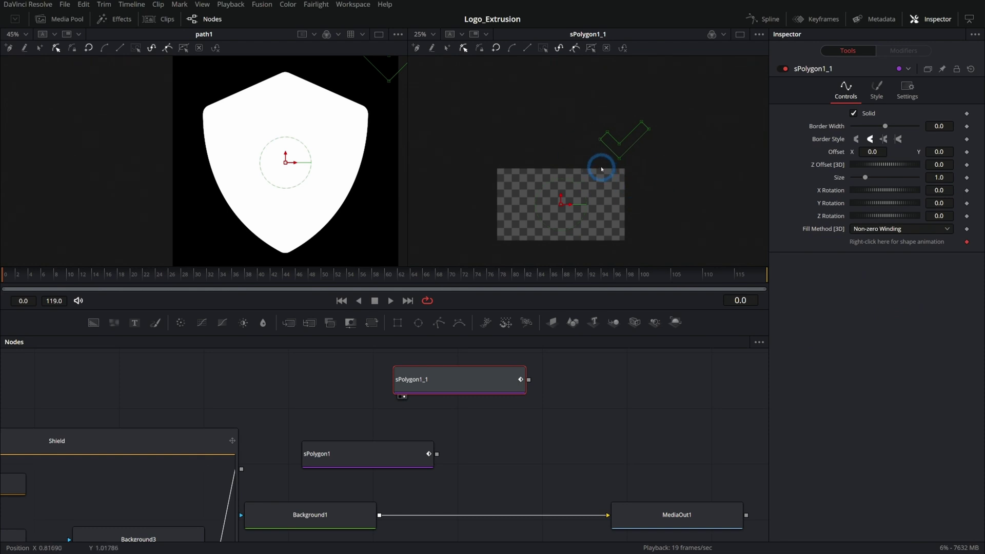
pyautogui.click(613, 439)
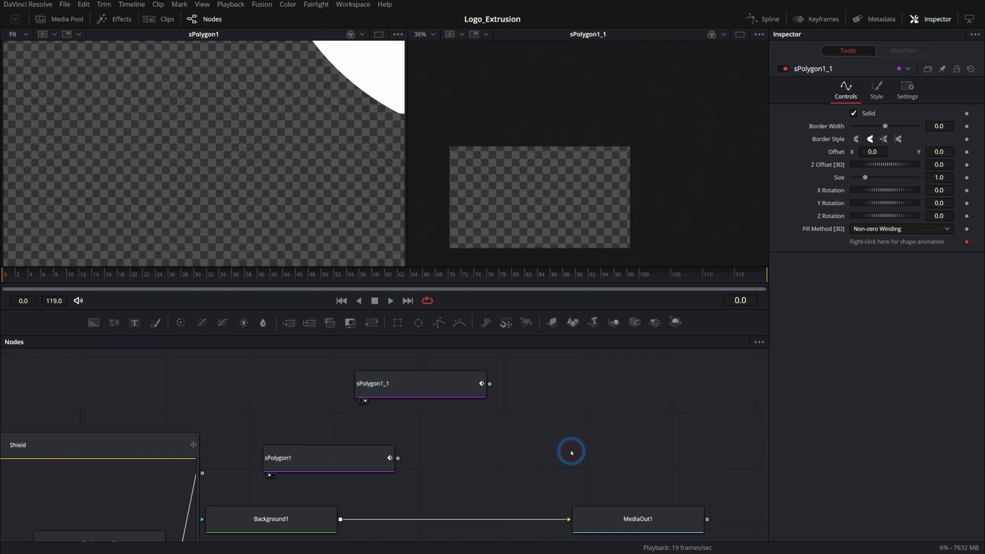
# Add an Extrude 3D node fed by sPolygon1 and view it in the right viewer
pyautogui.hotkey('shift', 'space')
pyautogui.write('ext')
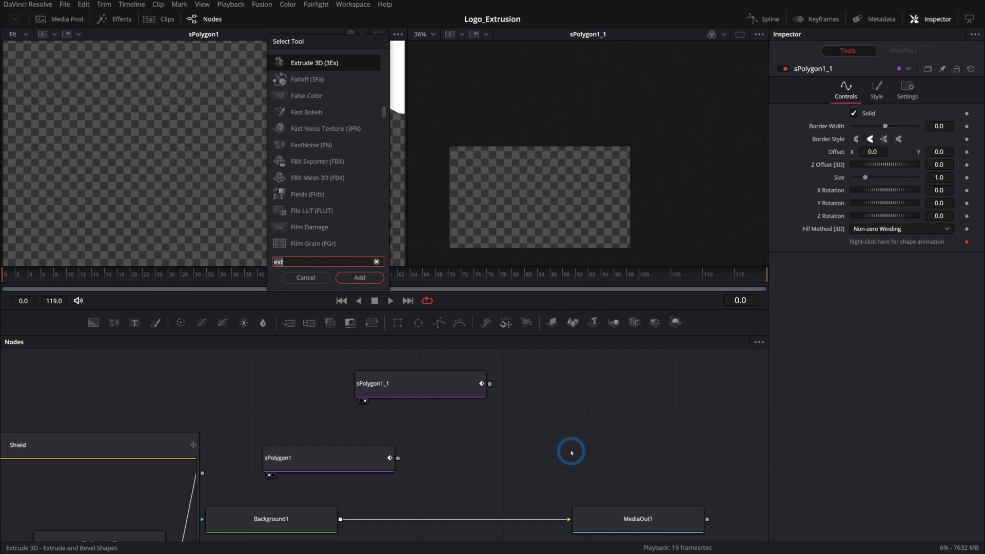
pyautogui.press('Return')
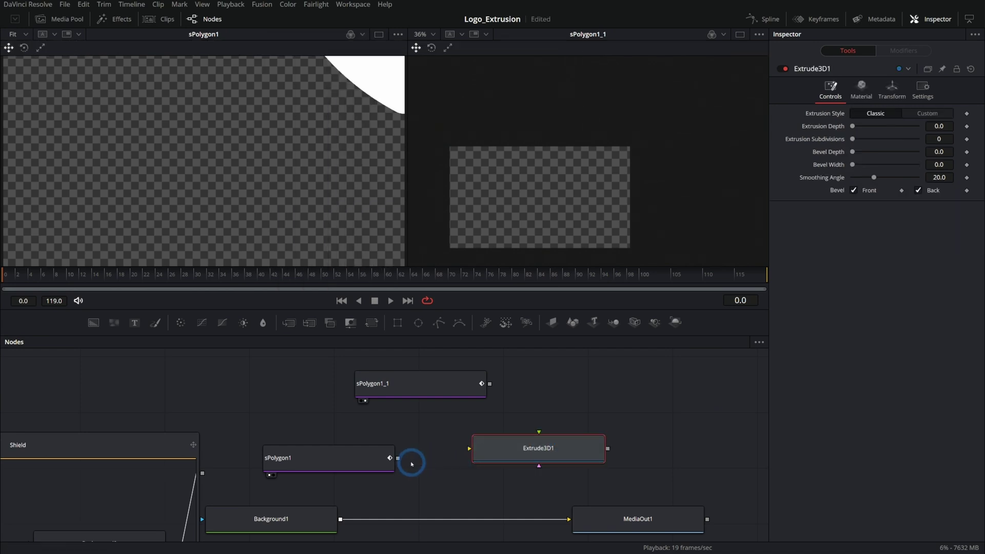
pyautogui.moveTo(402, 458); pyautogui.dragTo(579, 456)
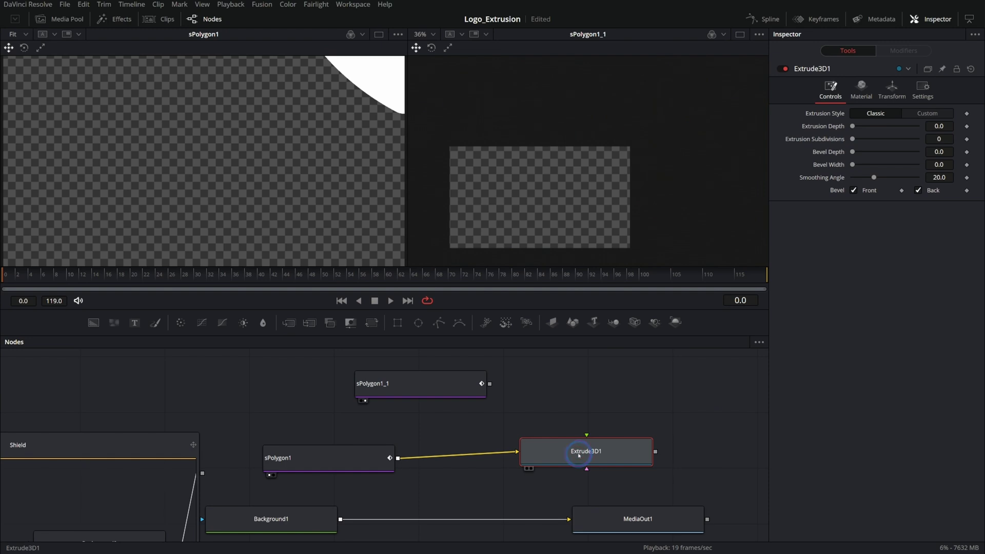
pyautogui.press('2')
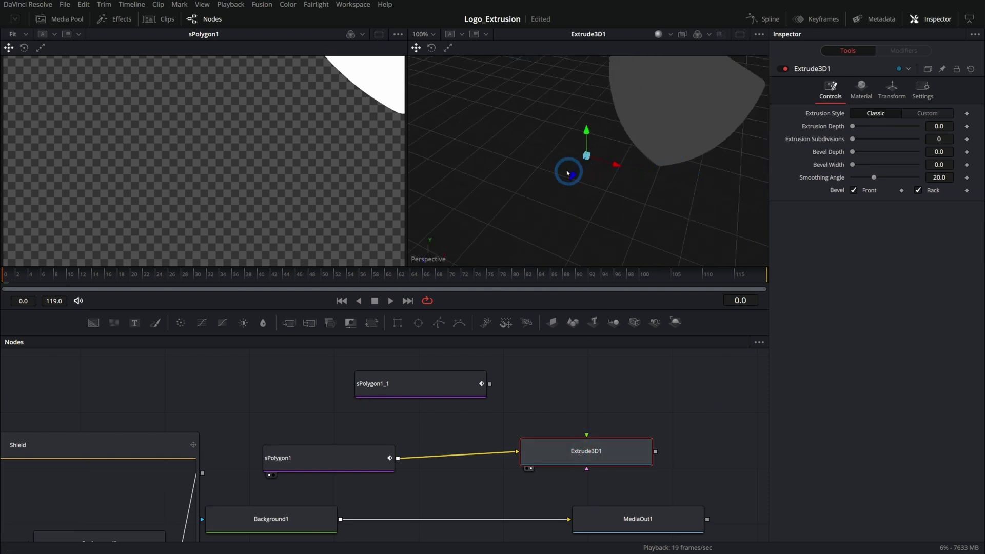
pyautogui.moveTo(568, 173); pyautogui.dragTo(612, 176)
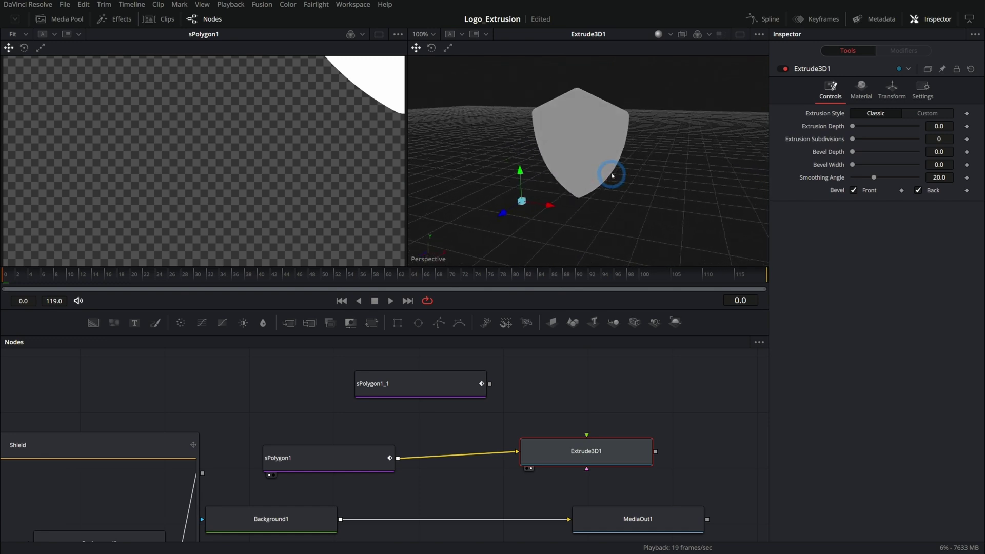
# Open the Shield group and show the green Merge1 shield in the left viewer
pyautogui.click(194, 444)
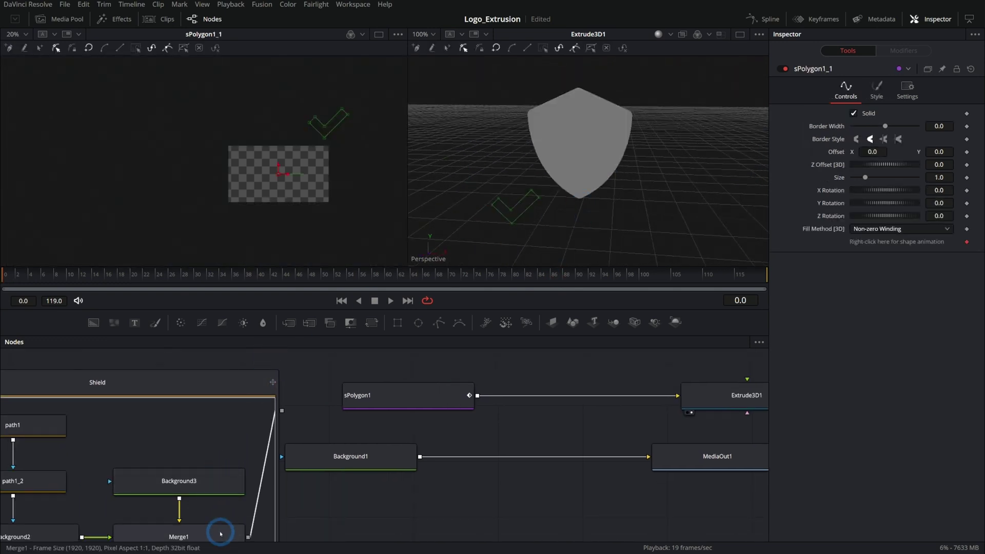
pyautogui.moveTo(220, 533); pyautogui.dragTo(302, 265)
pyautogui.scroll(2, 171, 155)
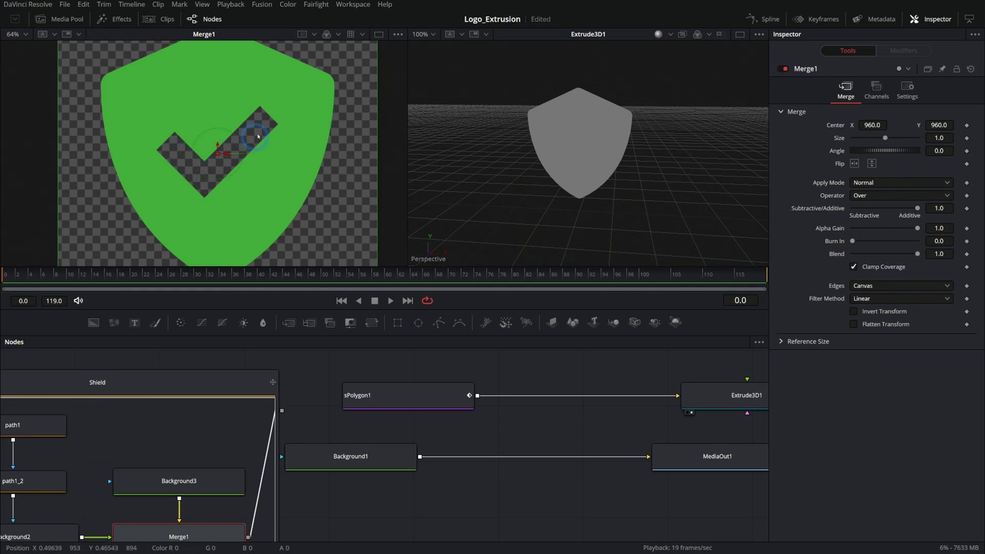
pyautogui.moveTo(541, 364); pyautogui.dragTo(434, 423)
# Add an sBoolean node using the tool search 'bool'
pyautogui.hotkey('shift', 'space')
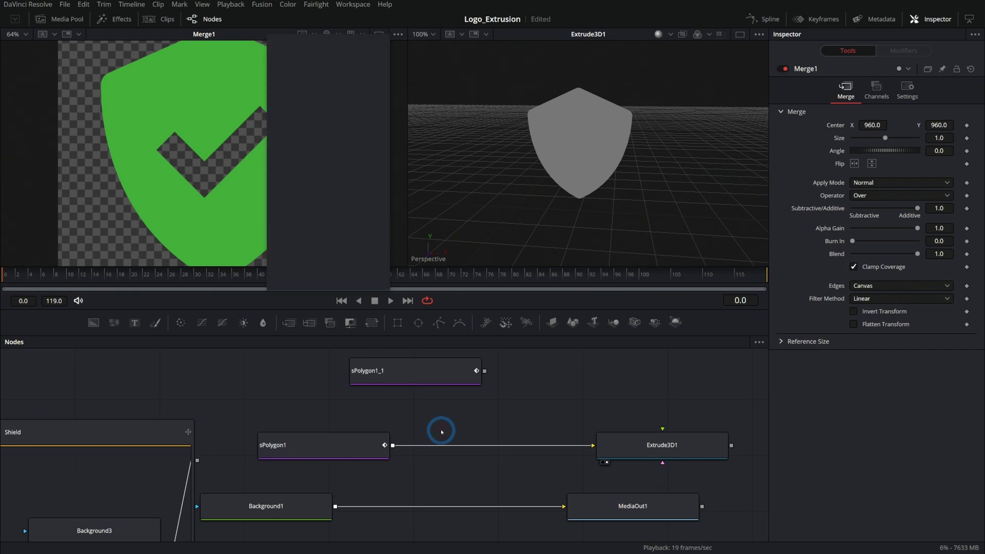
pyautogui.write('ext')
pyautogui.press('BackSpace')
pyautogui.press('BackSpace')
pyautogui.press('BackSpace')
pyautogui.write('bool')
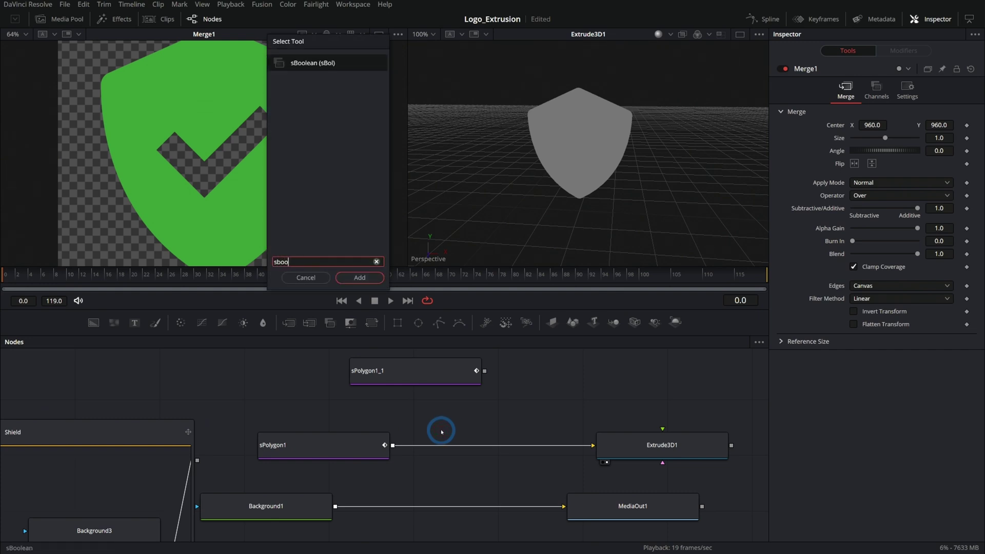
pyautogui.press('Return')
# Insert sBoolean1 between sPolygon1 and Extrude3D1, feeding sPolygon1_1 into it
pyautogui.moveTo(339, 486); pyautogui.dragTo(317, 459)
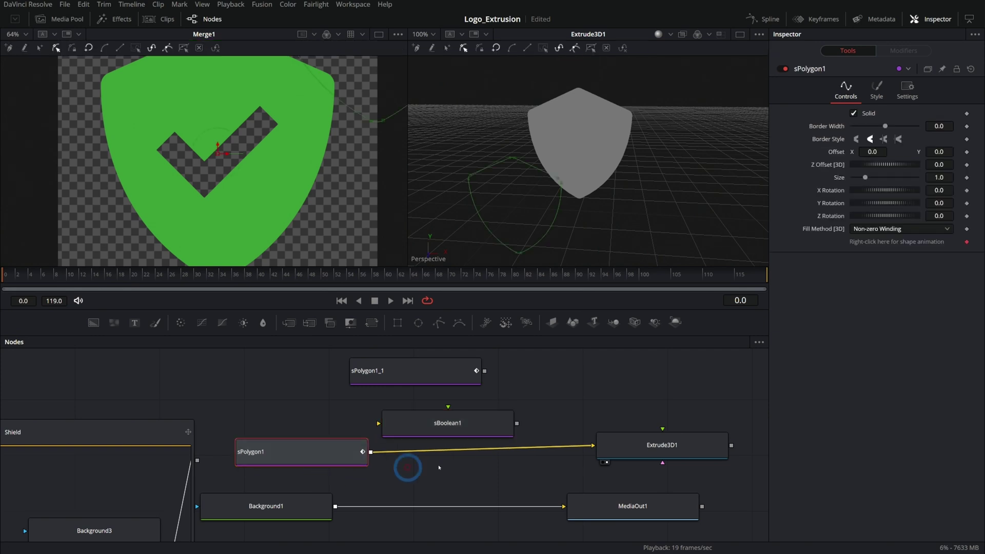
pyautogui.click(628, 462)
pyautogui.moveTo(667, 464); pyautogui.dragTo(653, 457)
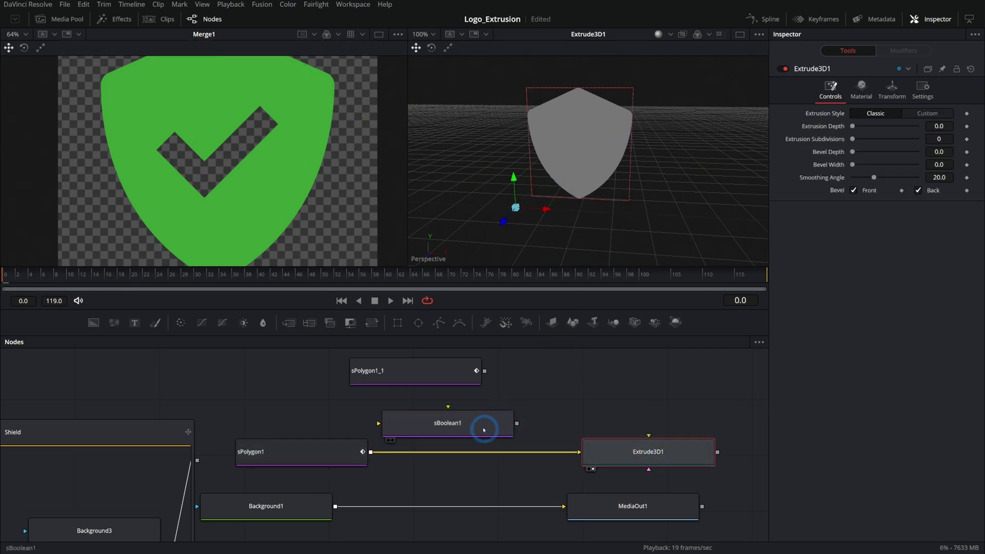
pyautogui.moveTo(479, 431); pyautogui.dragTo(510, 452)
pyautogui.click(485, 371)
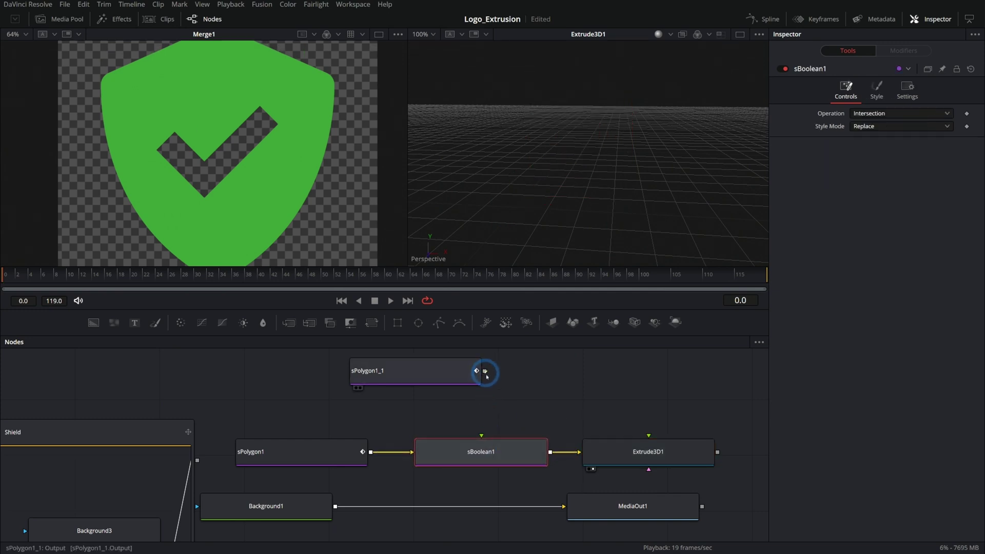
pyautogui.moveTo(485, 371); pyautogui.dragTo(505, 459)
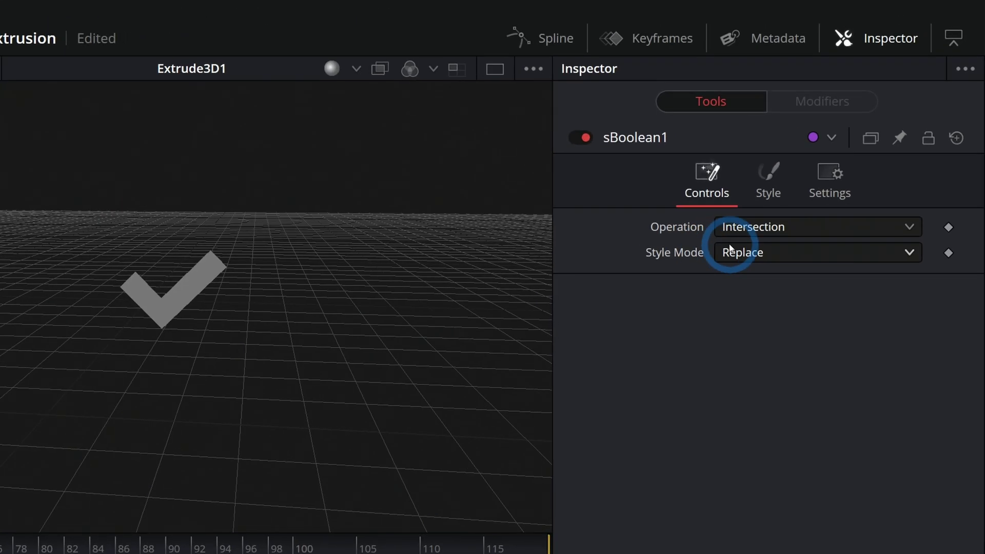
# Set sBoolean1's operation to Subtract and view the cut-out in Extrude3D1
pyautogui.click(749, 231)
pyautogui.click(766, 295)
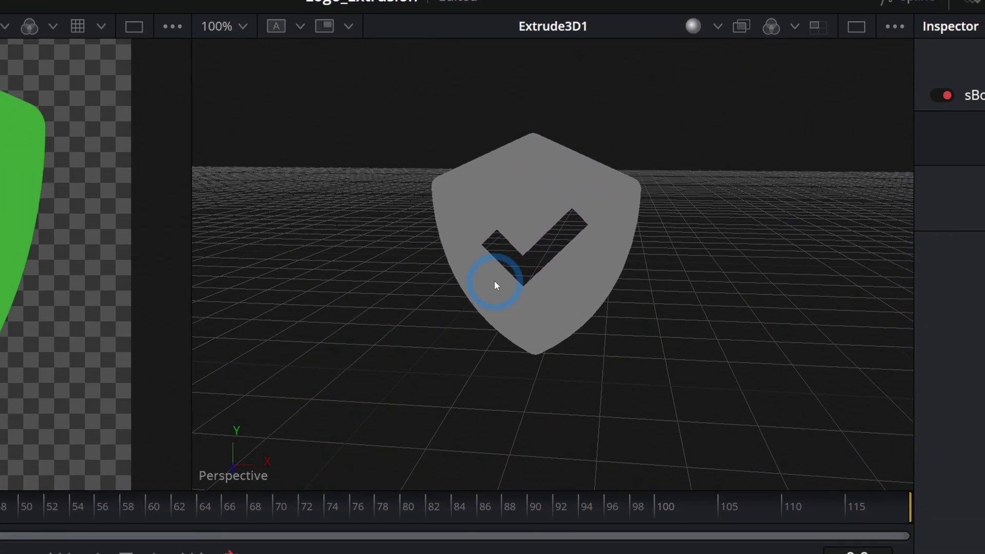
pyautogui.click(447, 308)
pyautogui.moveTo(515, 206); pyautogui.dragTo(865, 130)
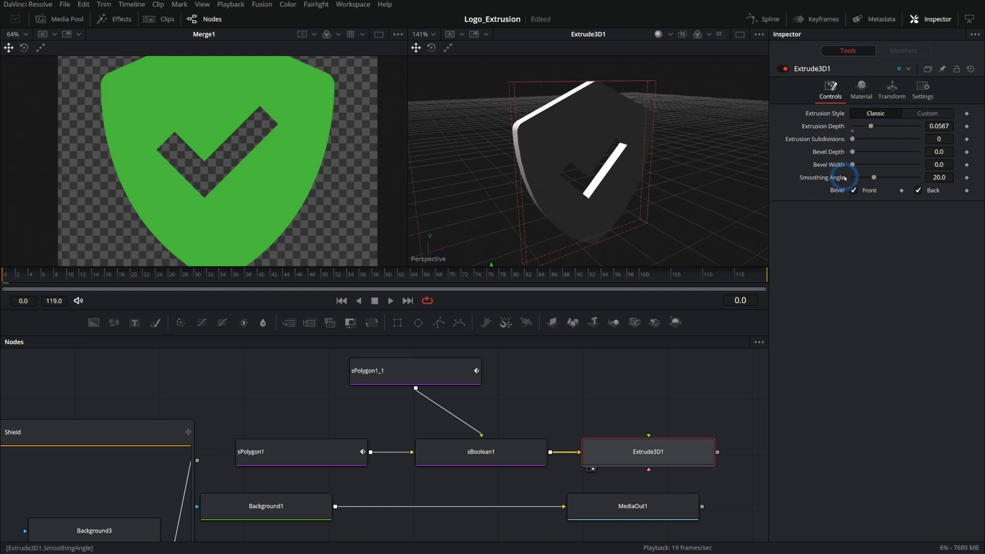
# Bevel the shield edges to depth 0.0157 and trim Extrusion Depth to 0.0252
pyautogui.moveTo(854, 153); pyautogui.dragTo(864, 166)
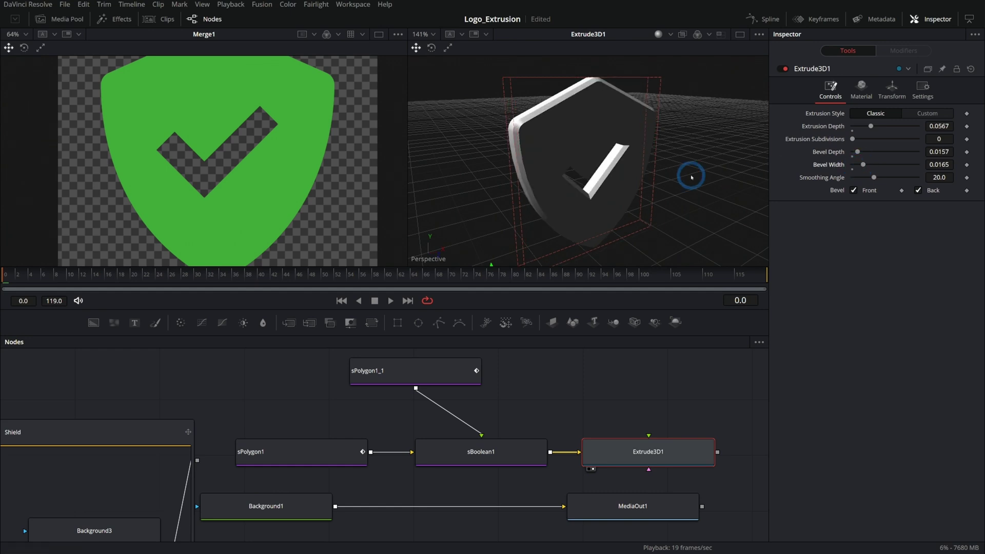
pyautogui.moveTo(691, 176); pyautogui.dragTo(564, 169)
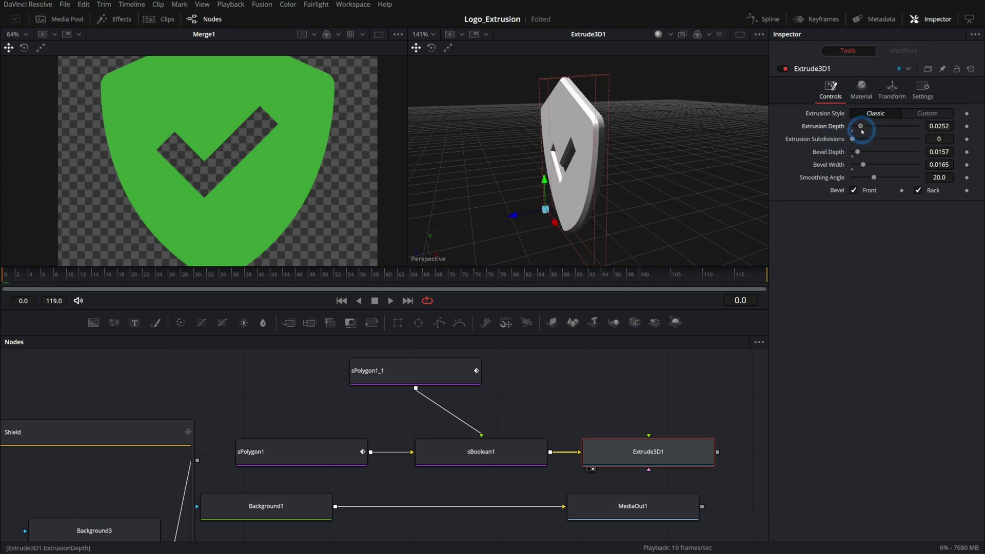
pyautogui.moveTo(630, 182); pyautogui.dragTo(556, 202)
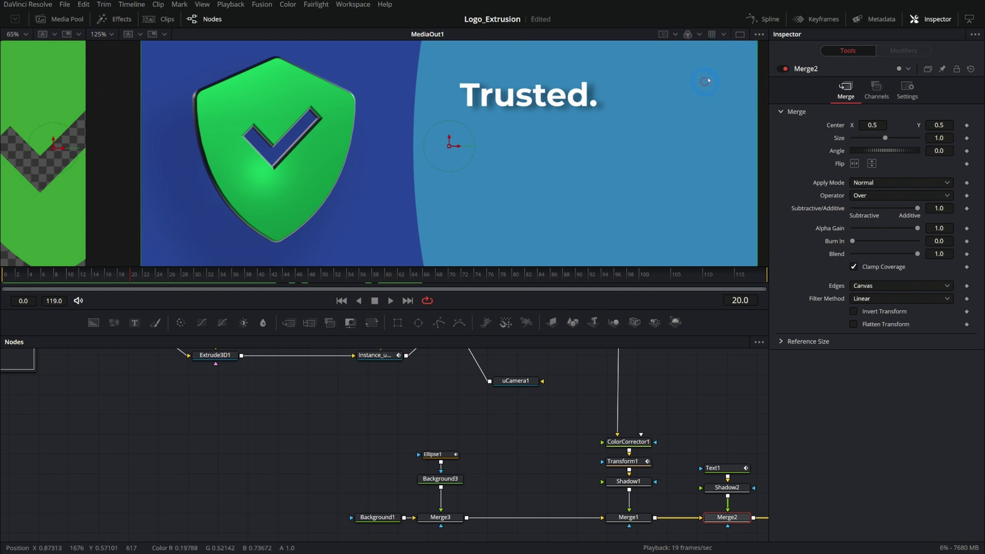
# Switch to a single, taller viewer with zoom set to Fit
pyautogui.click(739, 35)
pyautogui.click(486, 304)
pyautogui.moveTo(492, 310); pyautogui.dragTo(453, 472)
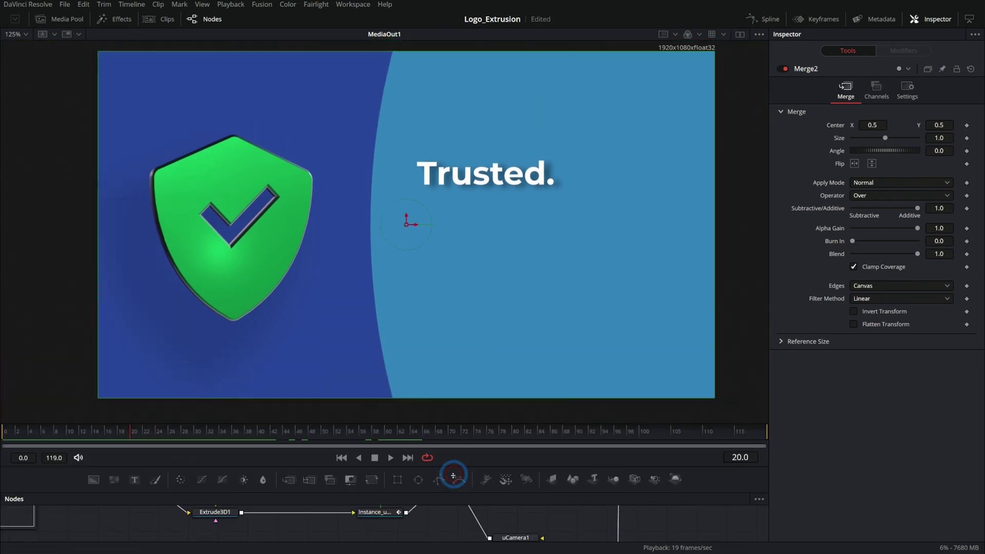
pyautogui.click(25, 35)
pyautogui.click(19, 47)
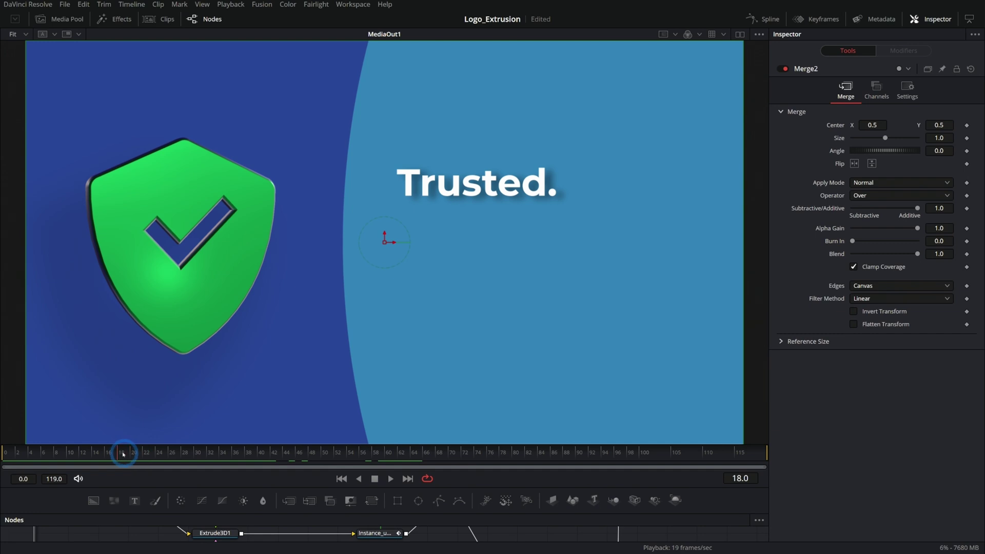
# Play the animation from the start, then scrub back to frame 20
pyautogui.click(386, 509)
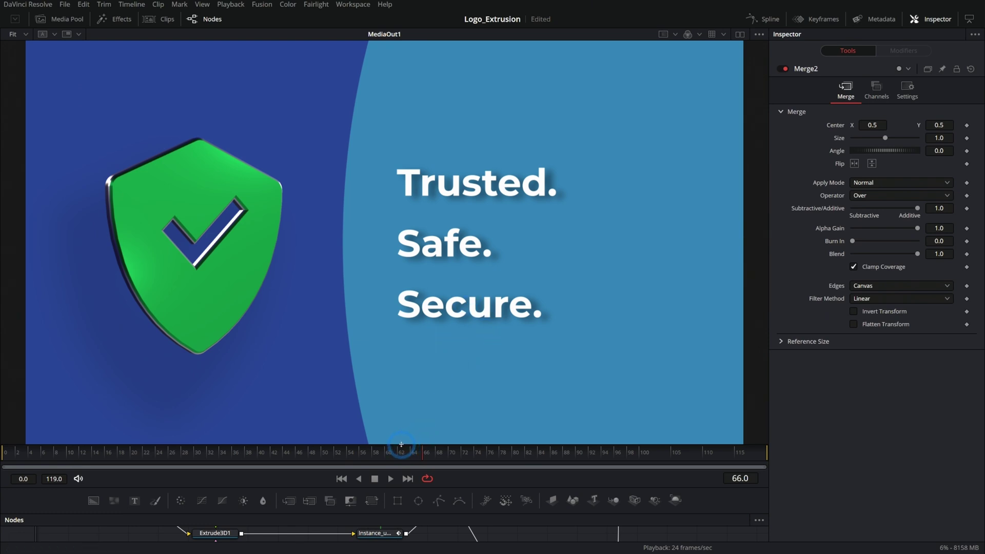
pyautogui.moveTo(401, 452); pyautogui.dragTo(15, 426)
pyautogui.click(391, 478)
pyautogui.moveTo(328, 447); pyautogui.dragTo(122, 435)
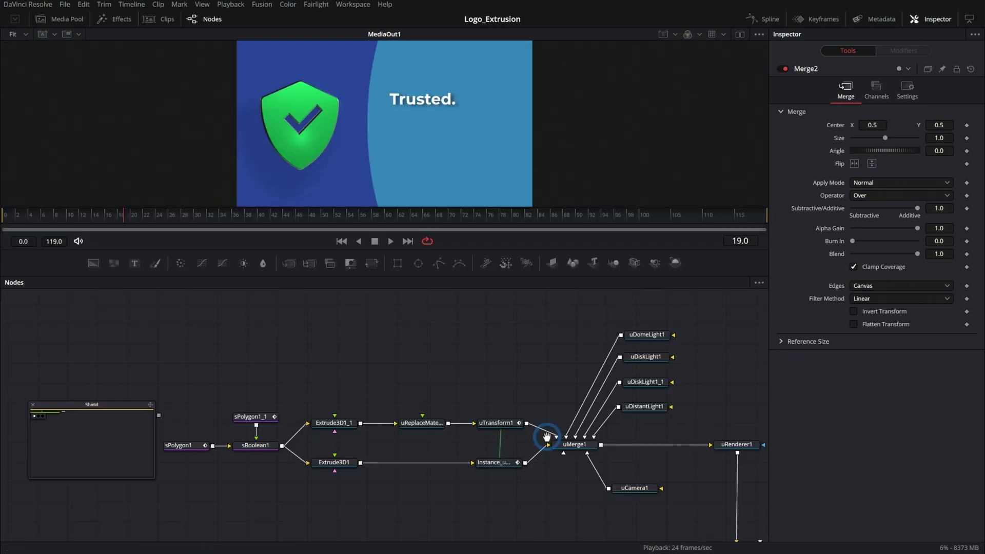
# View the sPolygon1 shield, sPolygon1_1 checkmark and sBoolean1 cut-out in turn
pyautogui.click(99, 405)
pyautogui.click(185, 445)
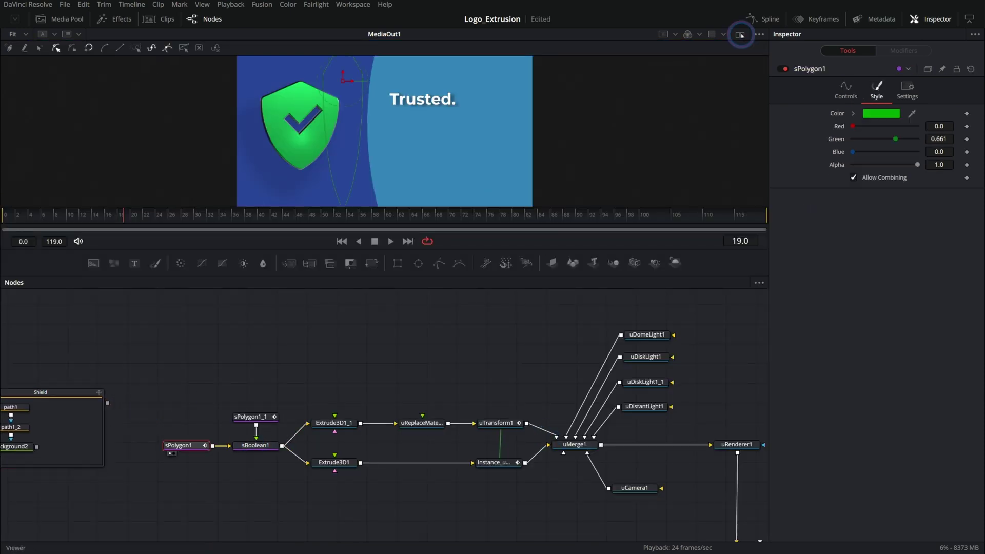
pyautogui.click(740, 33)
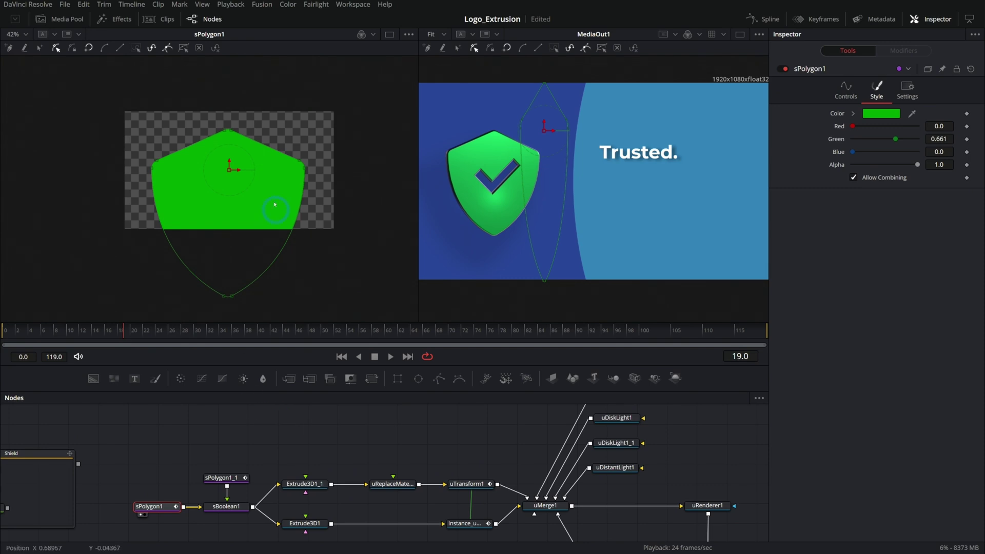
pyautogui.moveTo(234, 492); pyautogui.dragTo(257, 205)
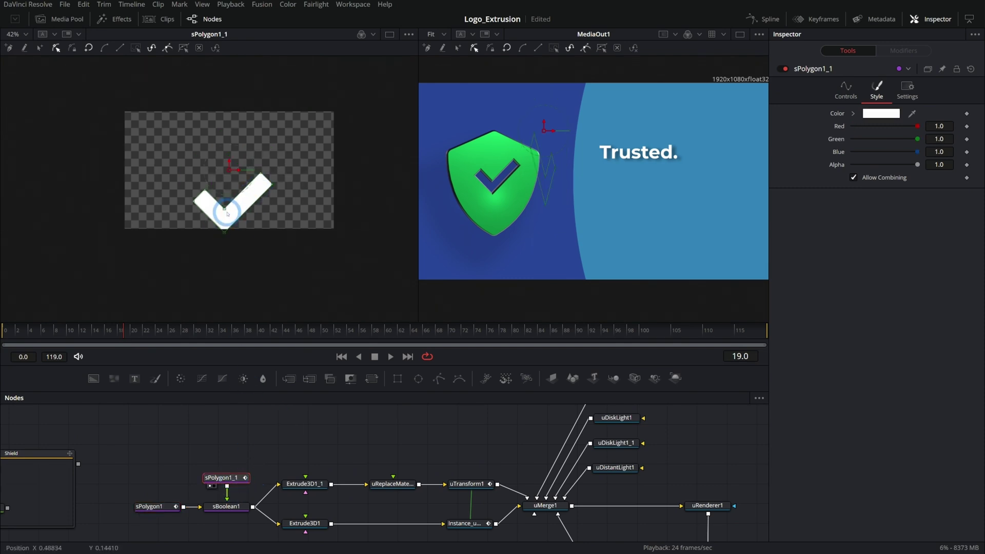
pyautogui.moveTo(228, 507); pyautogui.dragTo(249, 237)
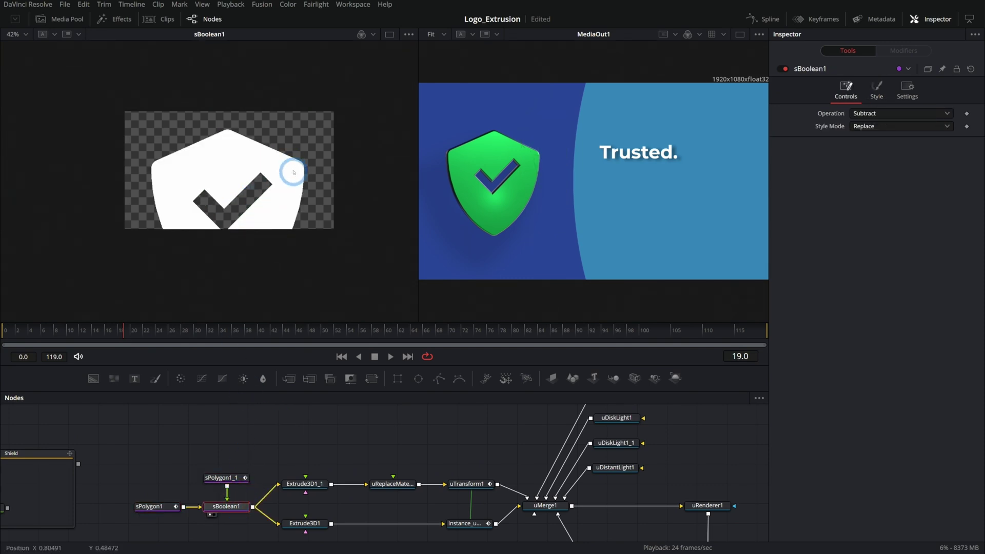
# Orbit the green and dark shield extrusions in 3D, ending on the green one
pyautogui.click(307, 482)
pyautogui.press('1')
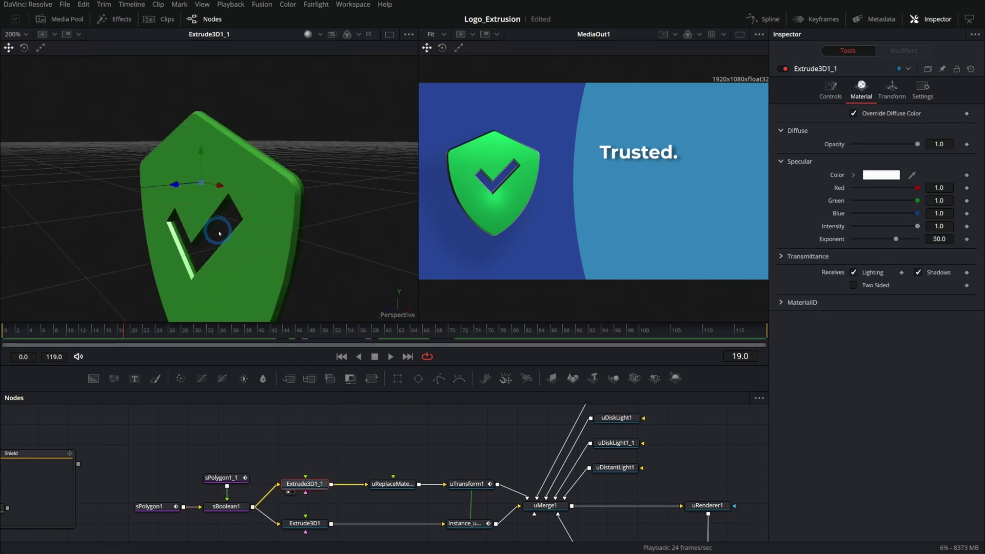
pyautogui.moveTo(205, 238); pyautogui.dragTo(325, 238)
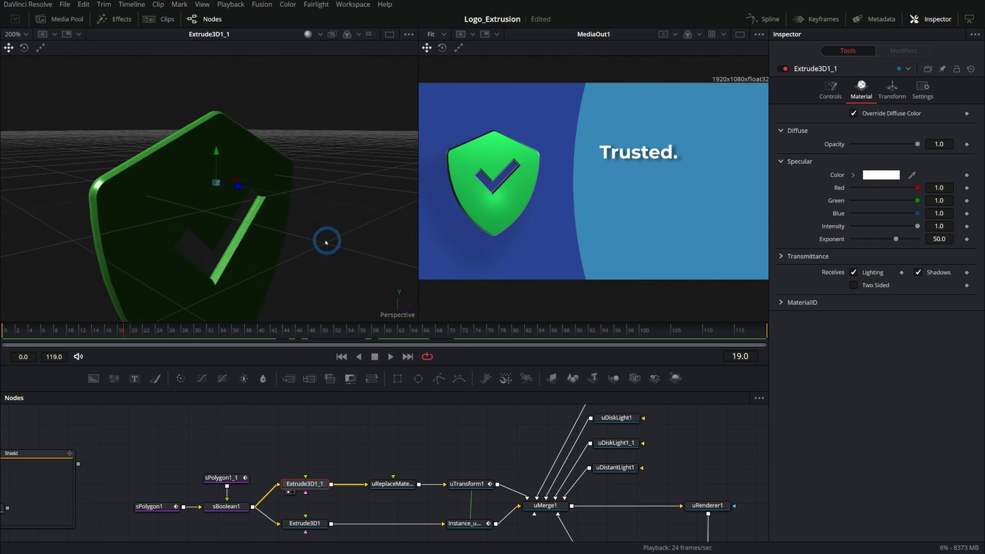
pyautogui.click(318, 531)
pyautogui.press('1')
pyautogui.moveTo(201, 247); pyautogui.dragTo(298, 221)
pyautogui.click(325, 519)
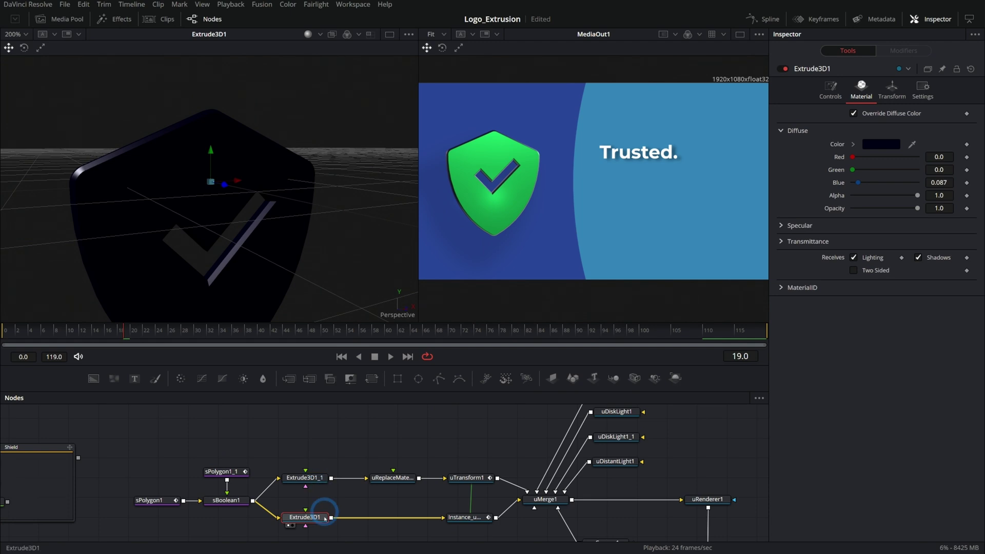
pyautogui.click(321, 478)
pyautogui.press('1')
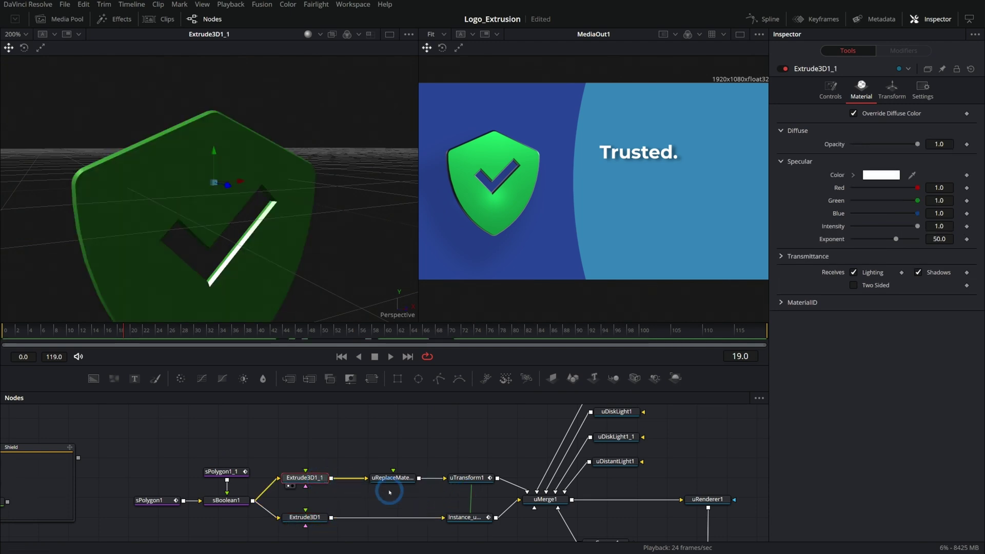
# View the merged uMerge1 3D scene and scrub the timeline to preview the shield spin
pyautogui.press('1')
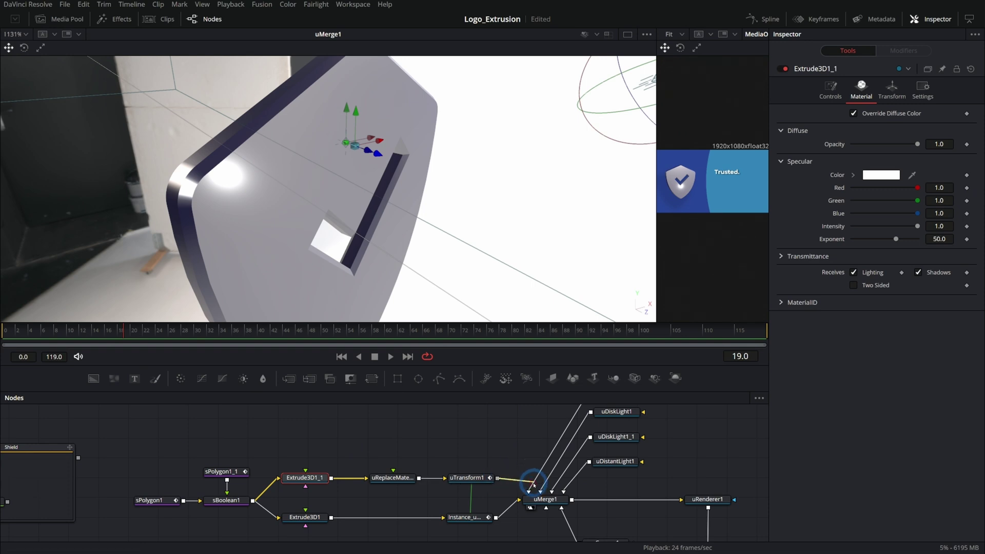
pyautogui.click(209, 178)
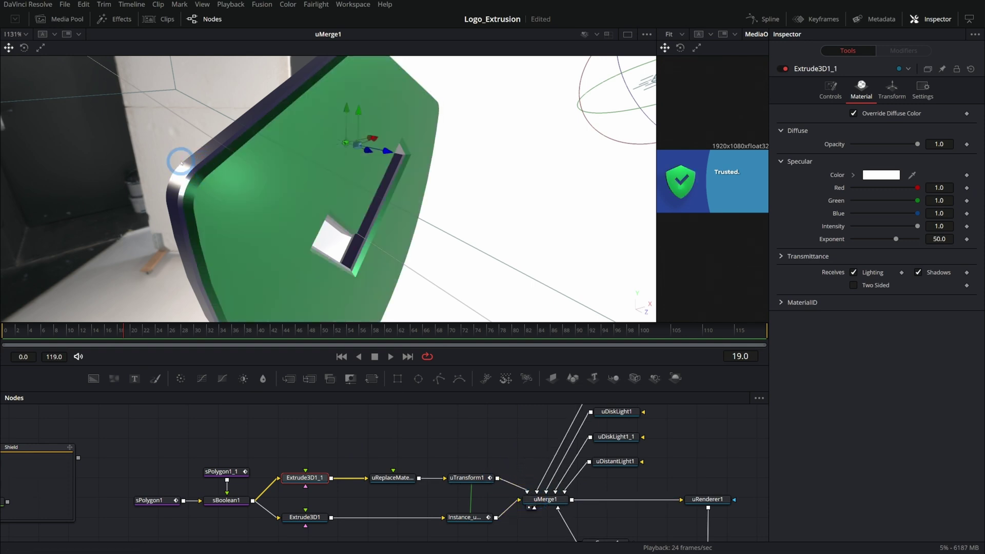
pyautogui.moveTo(391, 166)
pyautogui.mouseDown()
pyautogui.moveTo(543, 187)
pyautogui.moveTo(390, 162)
pyautogui.mouseUp()
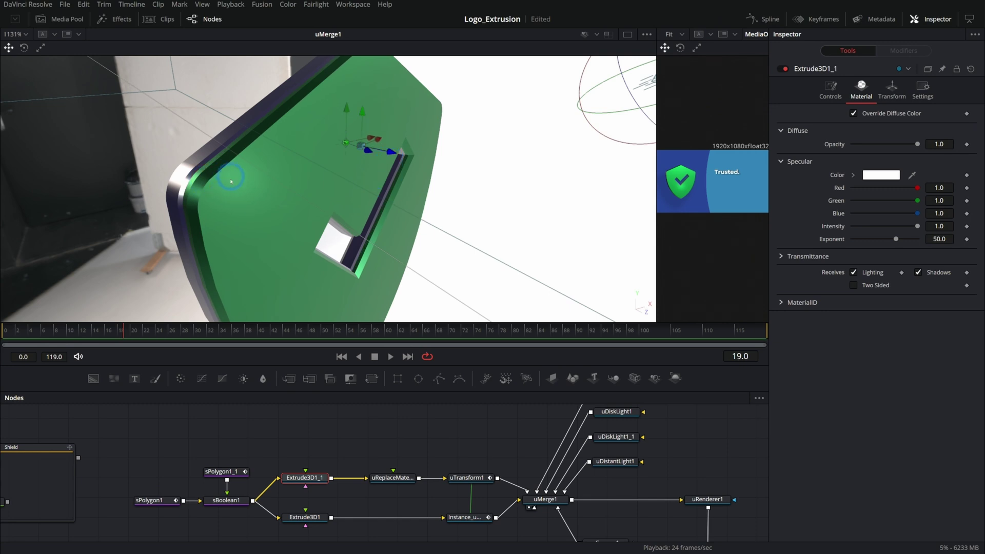
pyautogui.click(545, 501)
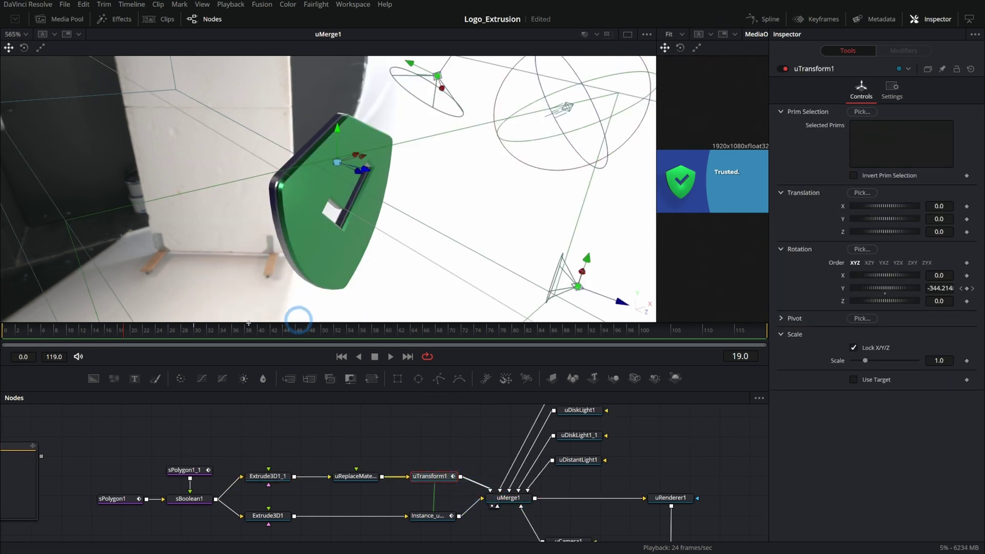
pyautogui.moveTo(248, 323); pyautogui.dragTo(49, 331)
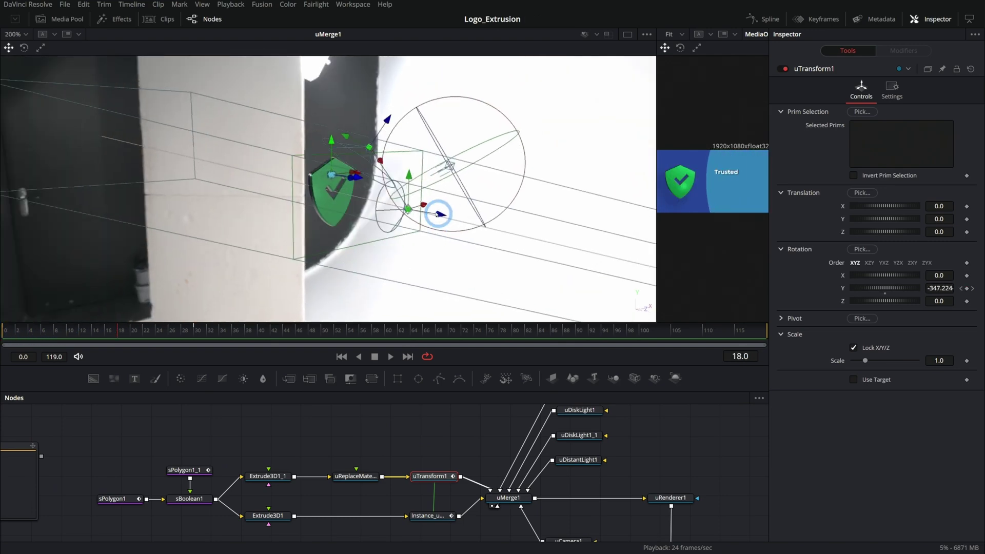
pyautogui.moveTo(387, 121); pyautogui.dragTo(377, 195)
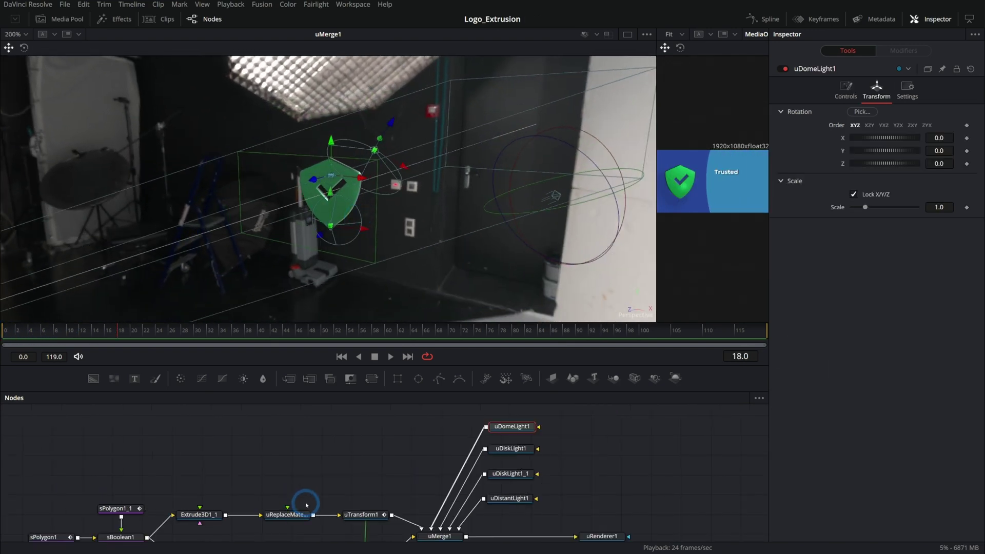
# Zoom in, orbit the shield, and show uReplaceMaterial1's green metallic settings
pyautogui.click(419, 516)
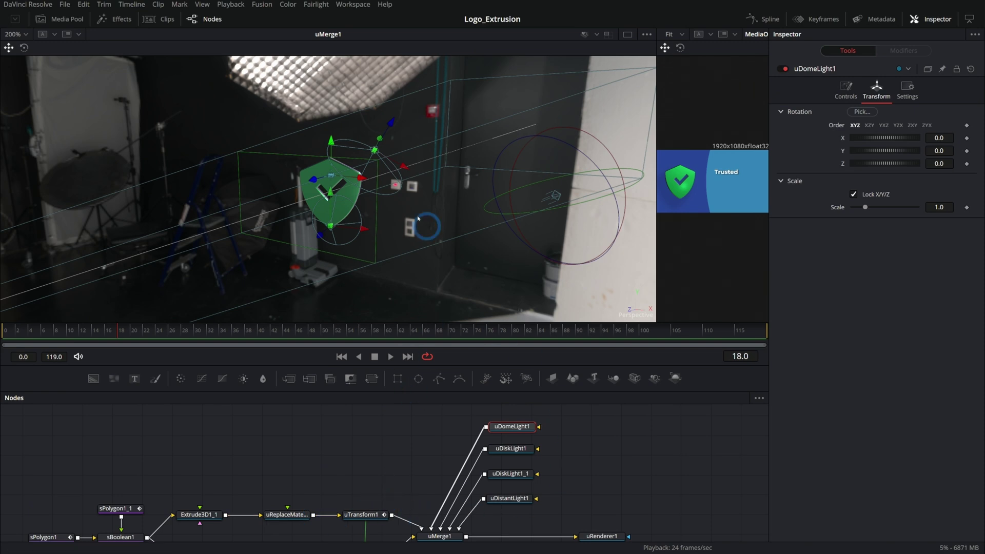
pyautogui.scroll(2, 418, 218)
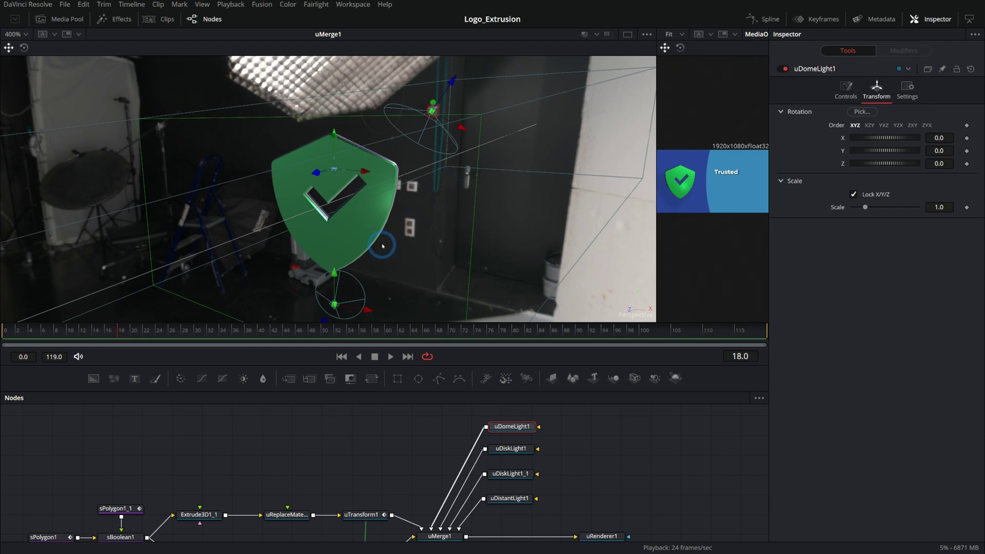
pyautogui.moveTo(383, 246); pyautogui.dragTo(287, 262)
pyautogui.click(287, 515)
pyautogui.scroll(-3, 315, 487)
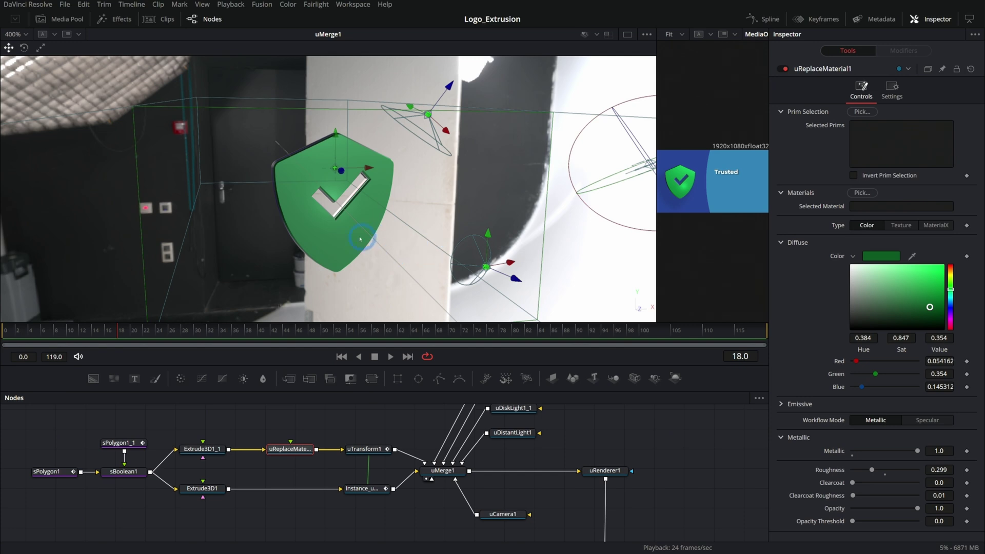
pyautogui.moveTo(359, 226); pyautogui.dragTo(349, 246)
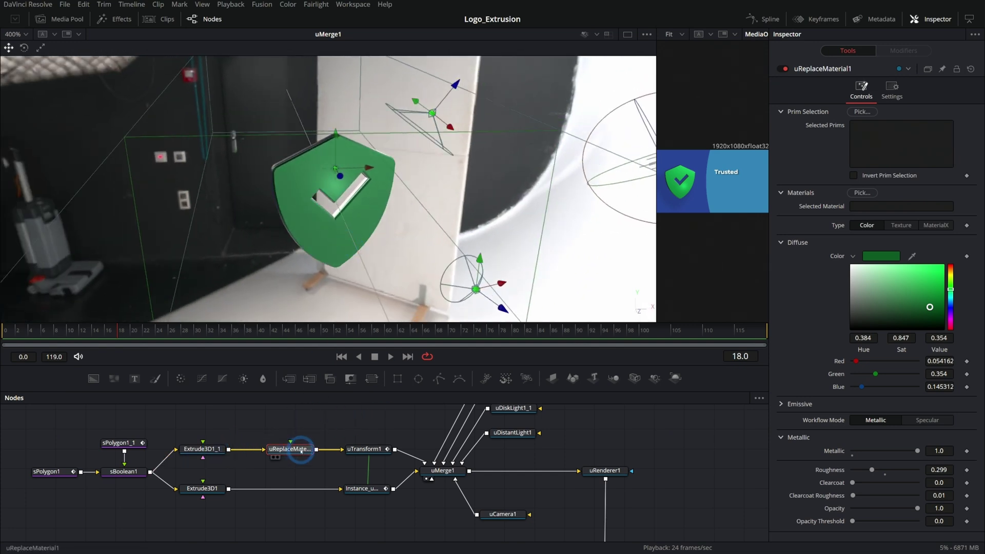
pyautogui.click(427, 237)
pyautogui.moveTo(511, 235); pyautogui.dragTo(476, 225)
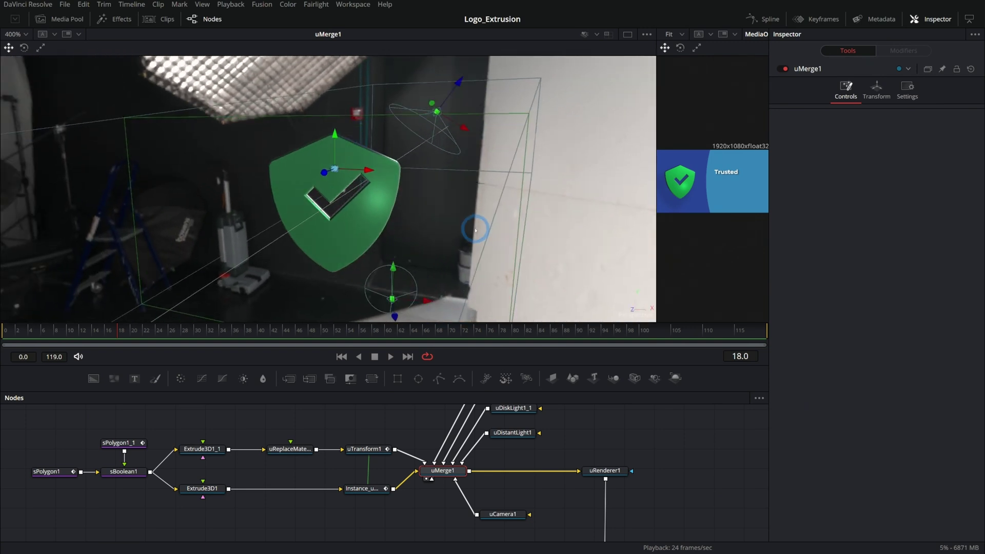
# View the uRenderer1 output as a 2D image, rewound to its starting pose
pyautogui.click(595, 468)
pyautogui.press('1')
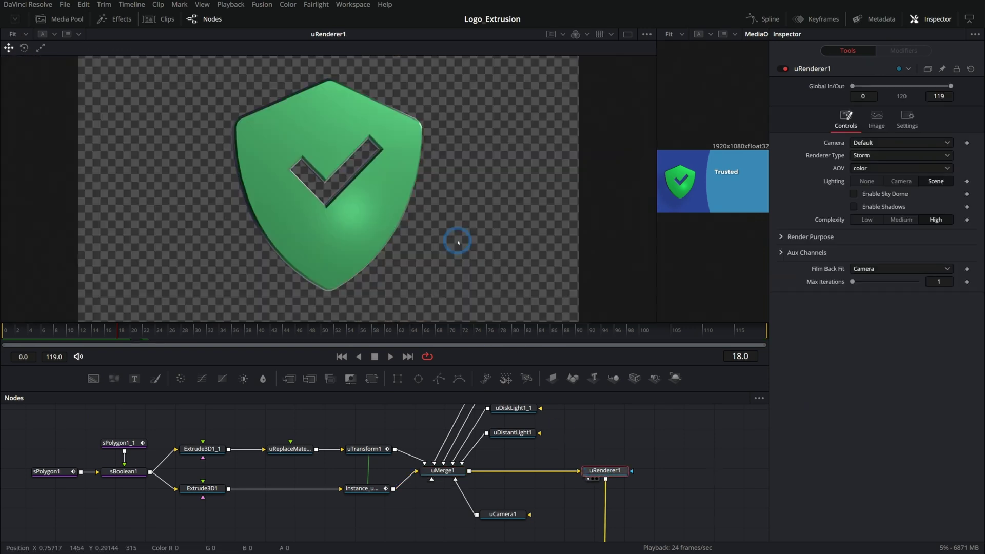
pyautogui.moveTo(116, 329)
pyautogui.mouseDown()
pyautogui.moveTo(15, 327)
pyautogui.moveTo(96, 329)
pyautogui.mouseUp()
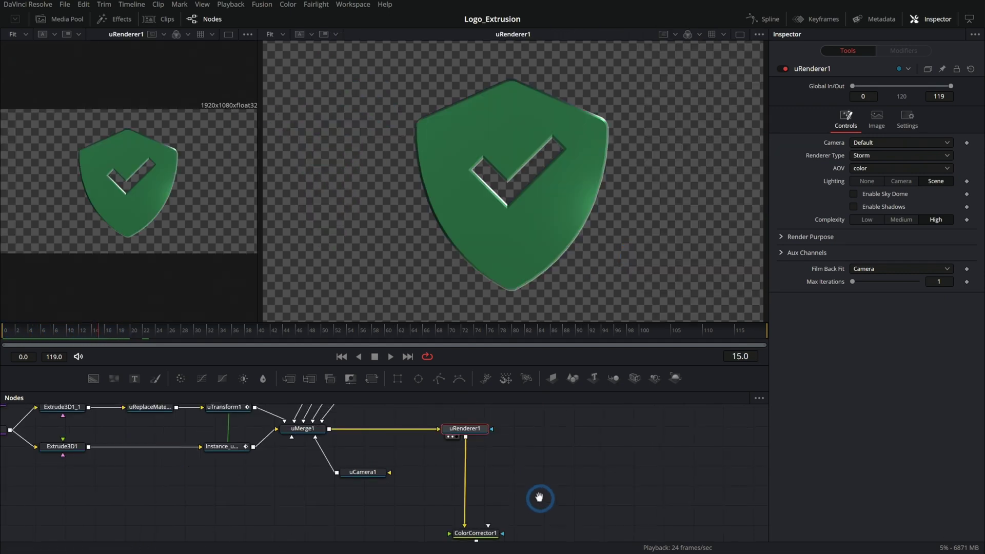
pyautogui.scroll(-5, 442, 458)
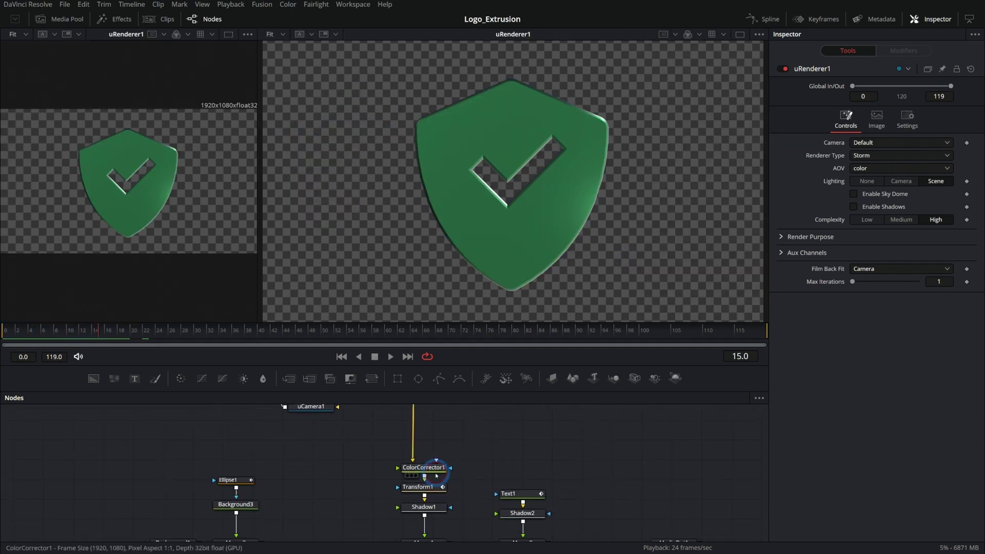
# View ColorCorrector1, Transform1, Shadow1 and Merge1 over the blue background in turn
pyautogui.click(435, 469)
pyautogui.scroll(-3, 479, 457)
pyautogui.click(423, 440)
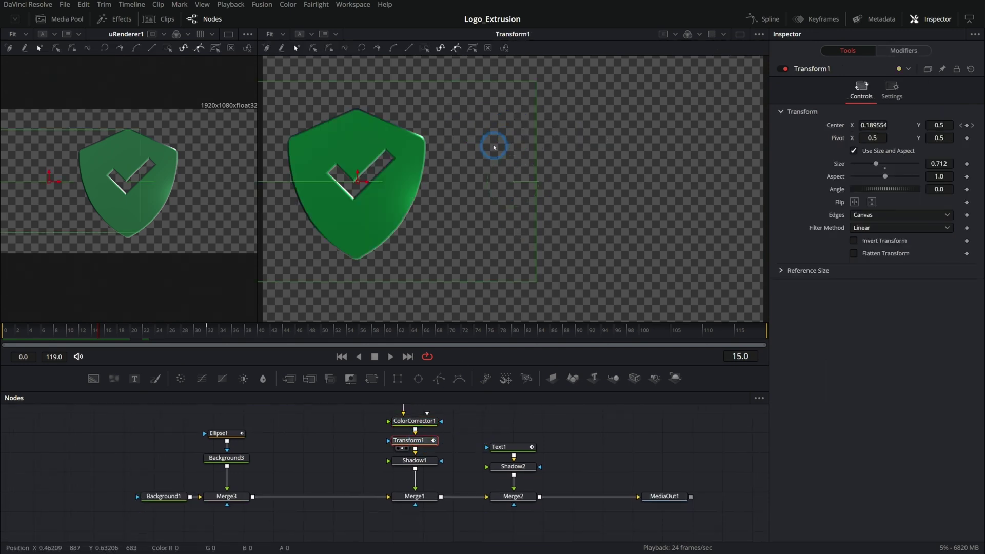
pyautogui.moveTo(124, 341)
pyautogui.mouseDown()
pyautogui.moveTo(47, 330)
pyautogui.moveTo(122, 330)
pyautogui.mouseUp()
pyautogui.click(431, 453)
pyautogui.click(426, 465)
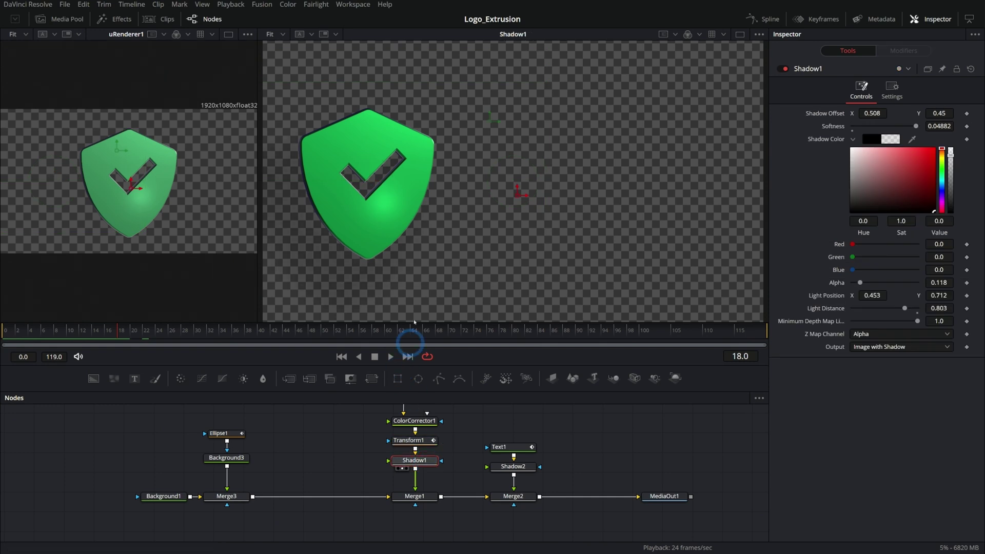
pyautogui.click(431, 497)
pyautogui.click(433, 226)
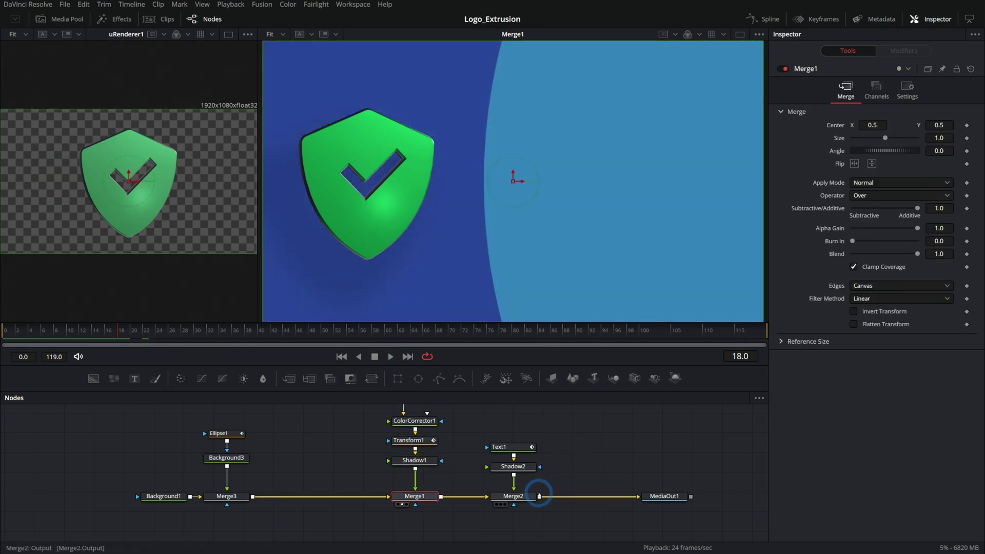
# Show MediaOut1 full-size in a single viewer and play the shield and 'Trusted. Safe.' text animation from frame 0
pyautogui.click(662, 497)
pyautogui.click(500, 221)
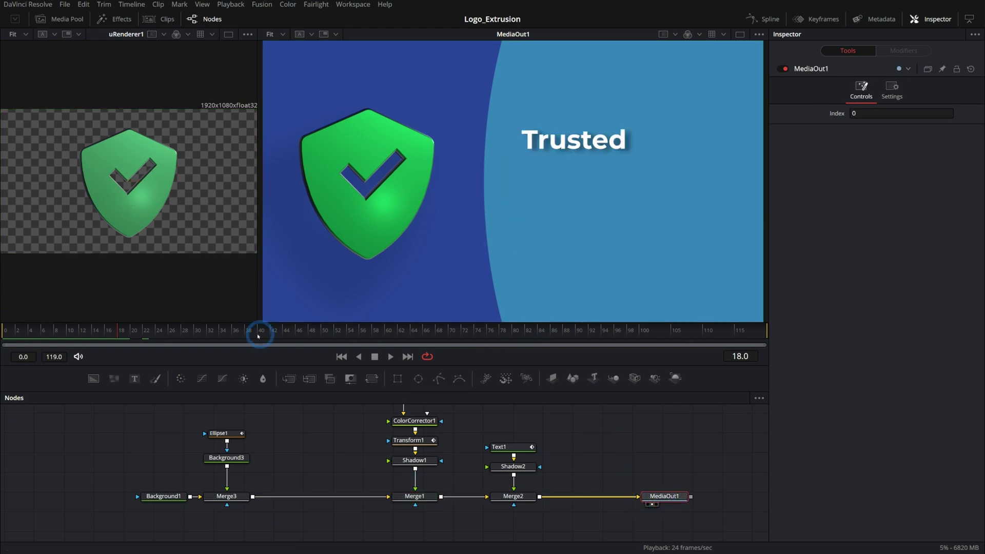
pyautogui.moveTo(258, 336); pyautogui.dragTo(10, 335)
pyautogui.press('space')
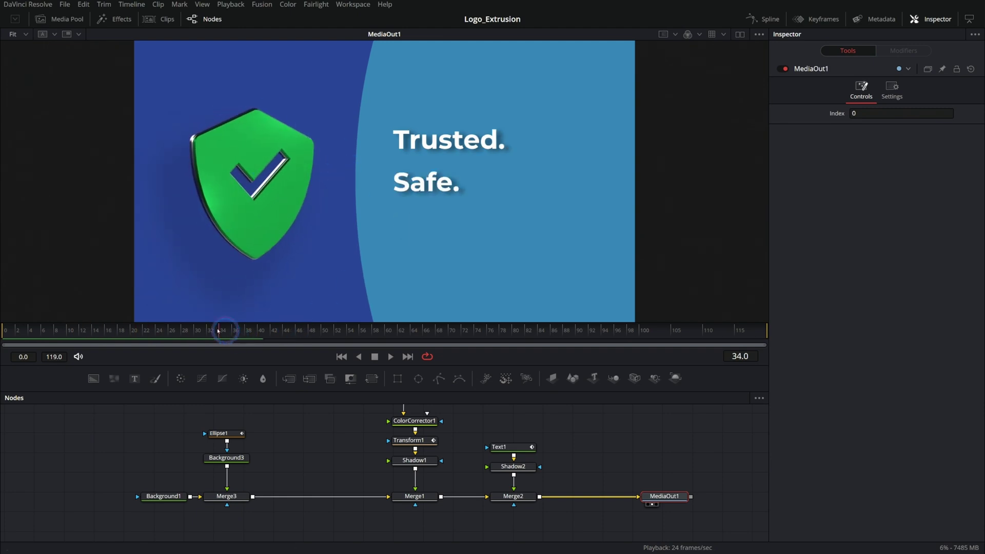
pyautogui.moveTo(218, 331); pyautogui.dragTo(8, 321)
pyautogui.press('space')
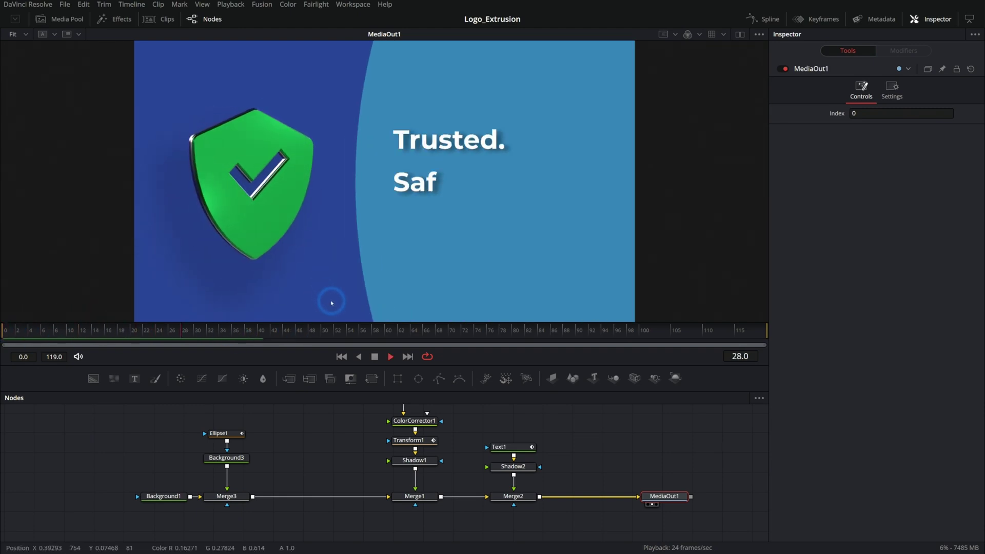